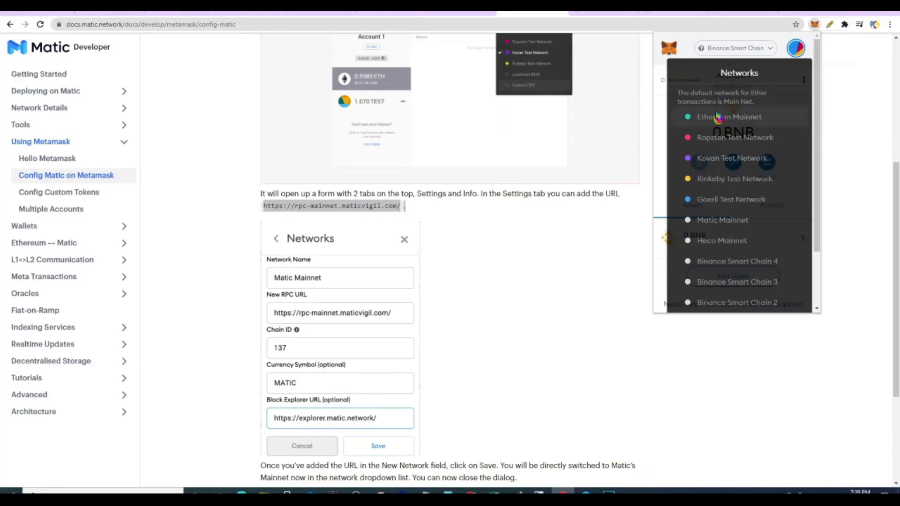
# Step: Switch the MetaMask wallet network to Matic Mainnet and go to the xPollinate cross-chain bridge page
pyautogui.click(712, 227)
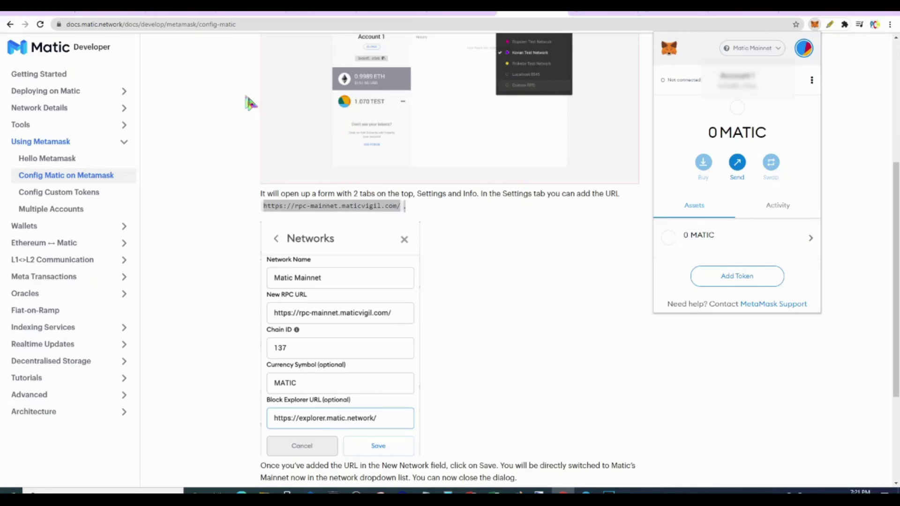
pyautogui.click(101, 15)
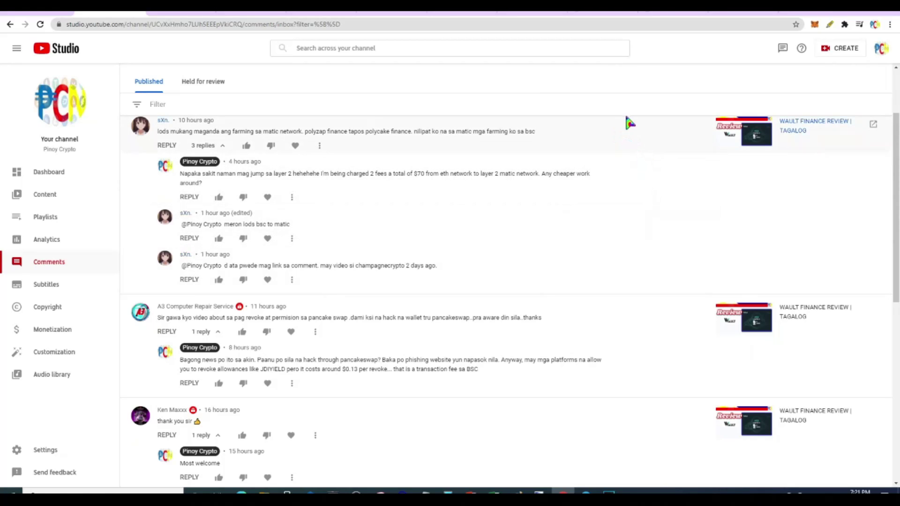
pyautogui.click(391, 13)
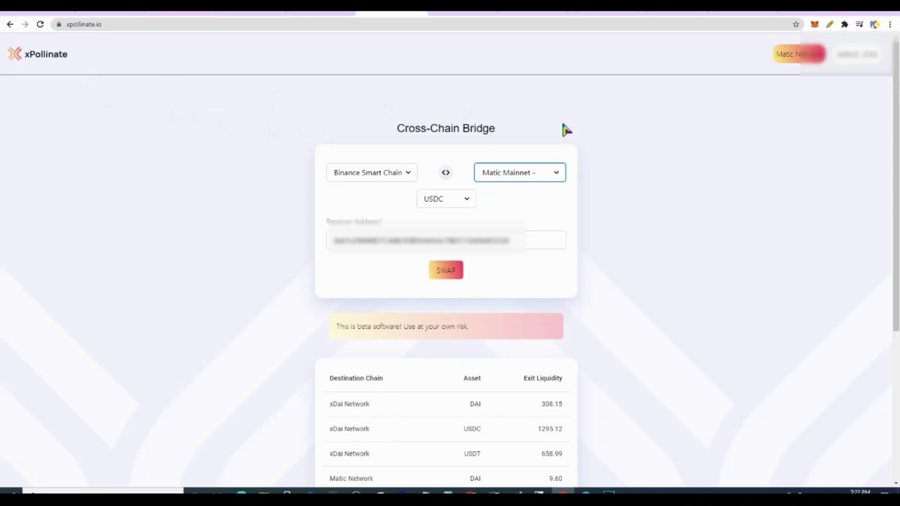
# Step: Look through the bridge's source chain, destination chain and asset options
pyautogui.click(406, 173)
pyautogui.click(525, 179)
pyautogui.click(525, 179)
pyautogui.click(520, 198)
pyautogui.click(460, 202)
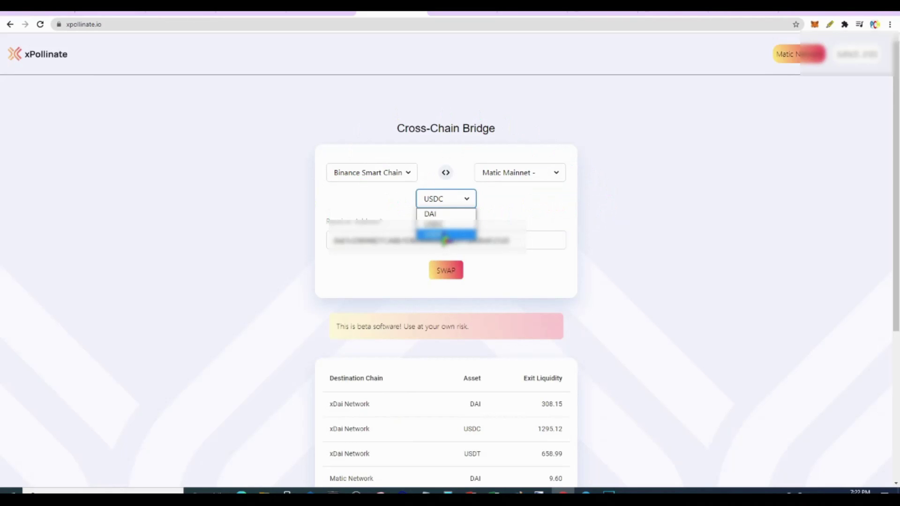
pyautogui.click(449, 197)
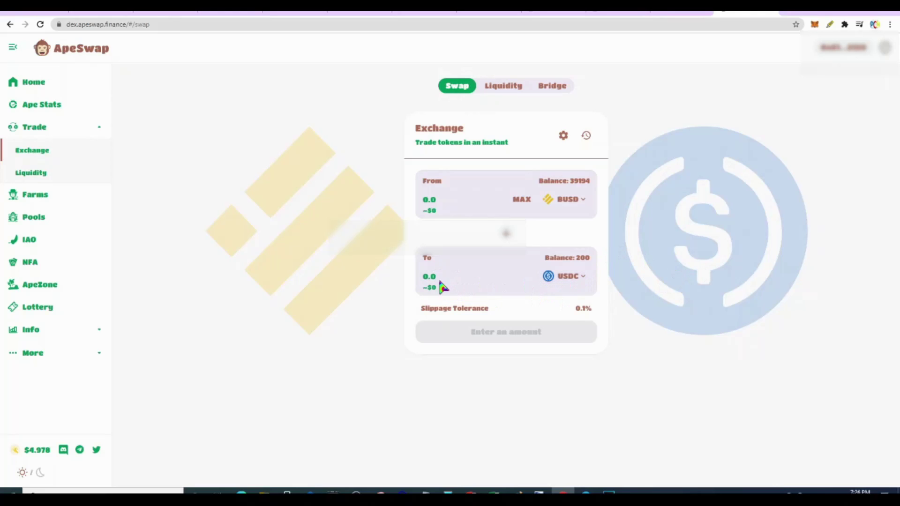
# Step: On ApeSwap, swap BUSD for 800 USDC and confirm the exchange
pyautogui.write('800')
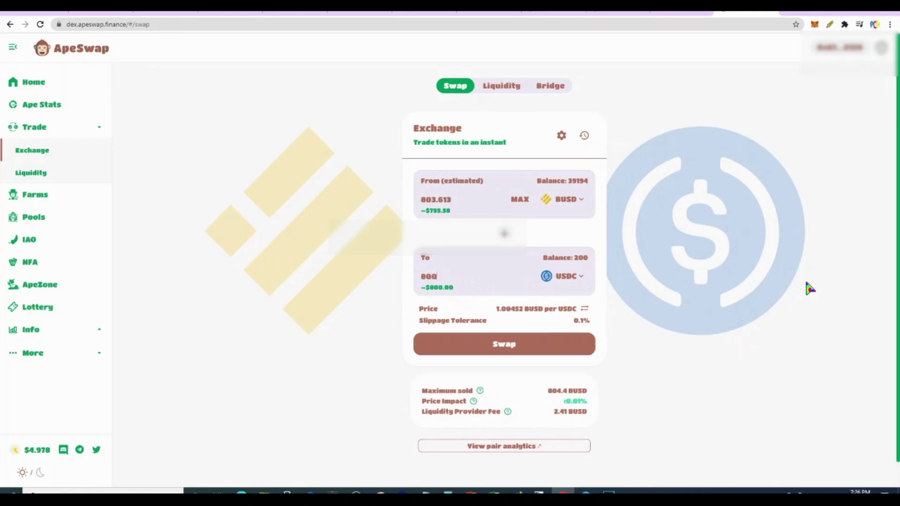
pyautogui.click(490, 344)
pyautogui.click(475, 359)
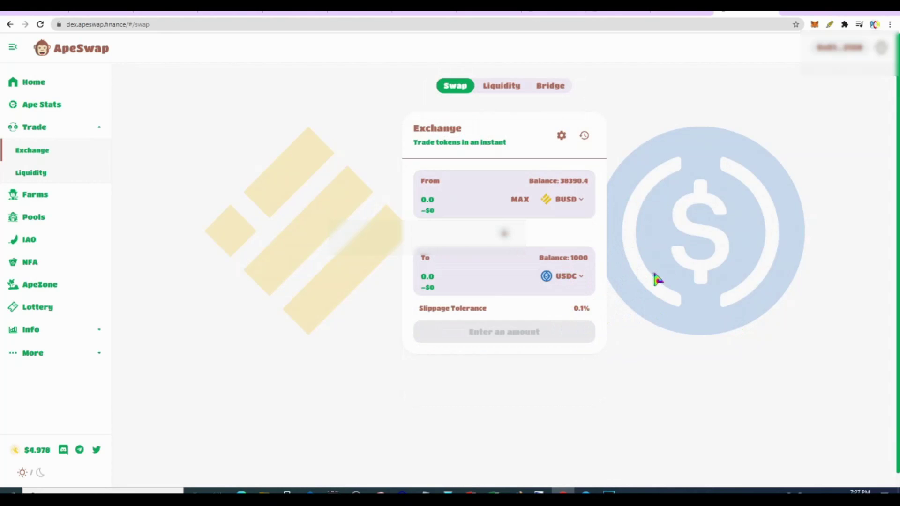
# Step: Reload the xPollinate bridge, enter the receiver wallet address and set it to send USDC from Binance Smart Chain Mainnet
pyautogui.click(355, 16)
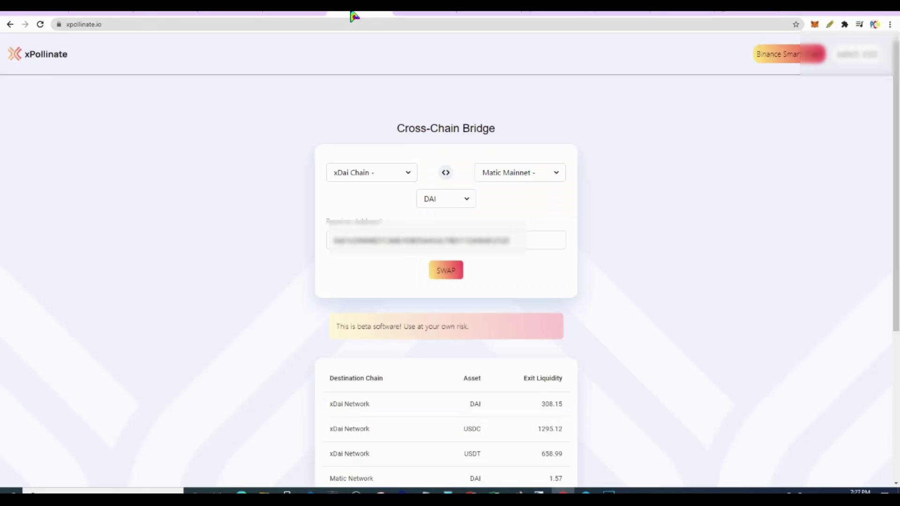
pyautogui.click(40, 24)
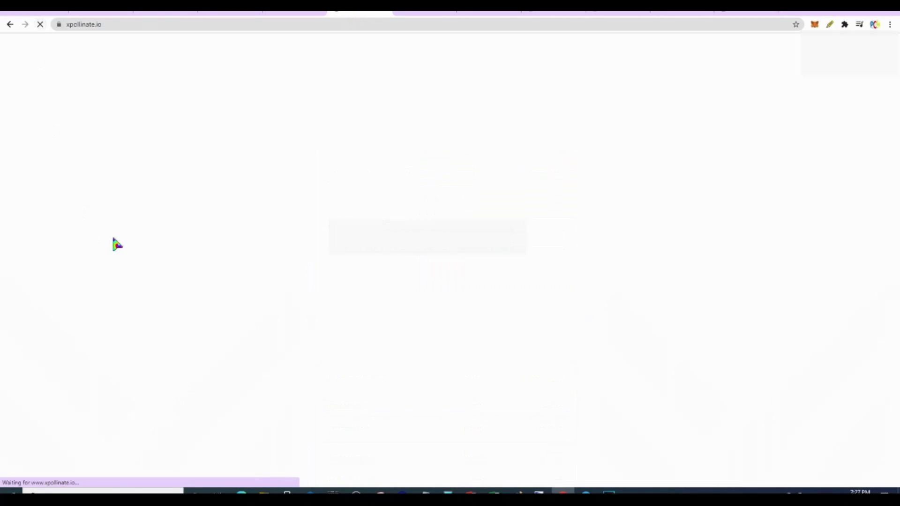
pyautogui.click(391, 175)
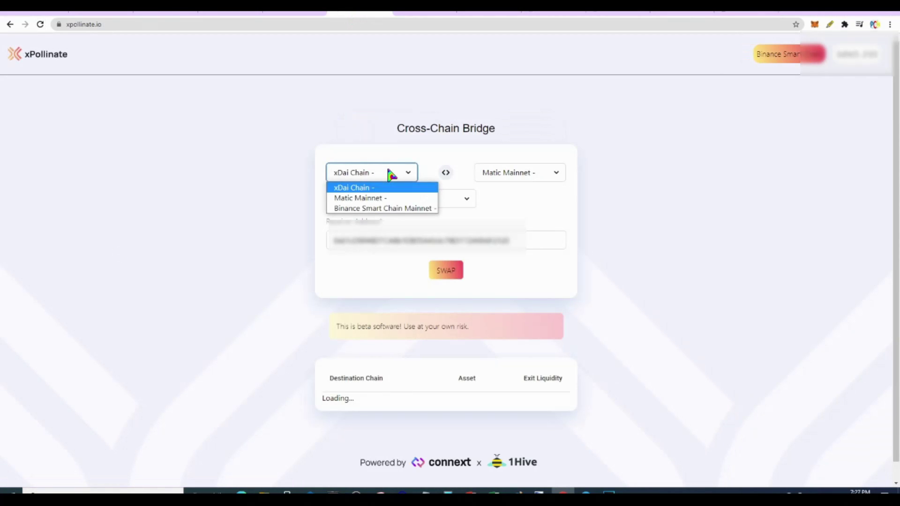
pyautogui.click(391, 208)
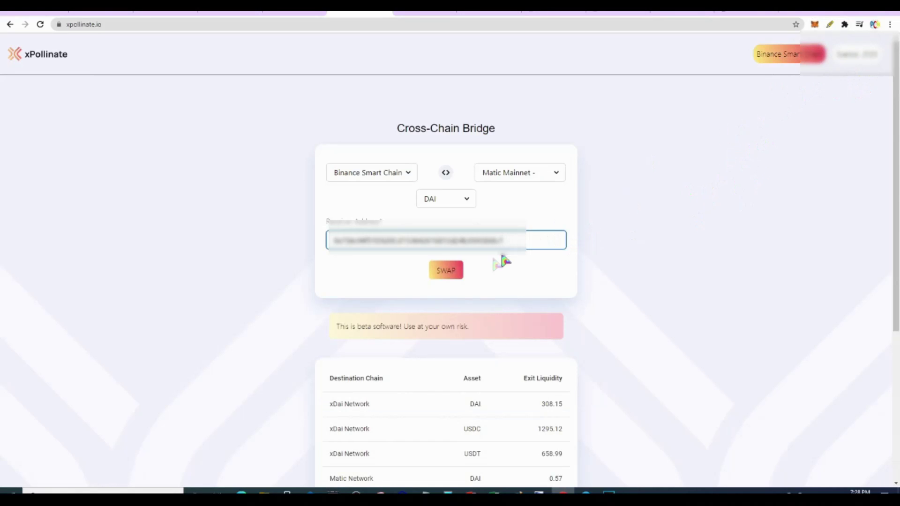
pyautogui.hotkey('shift', 'Tab')
pyautogui.press('Down')
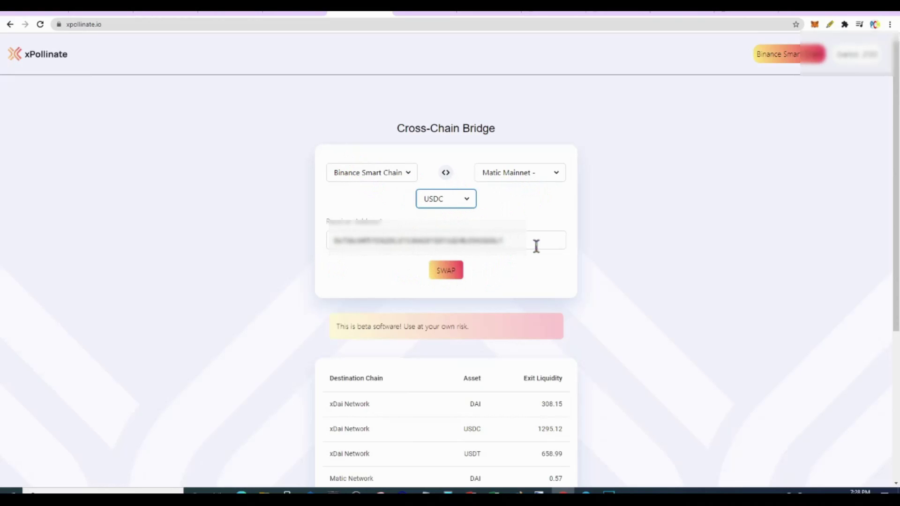
# Step: Sign the bridge's wallet request and try to send 100 USDC to Matic Mainnet
pyautogui.click(453, 274)
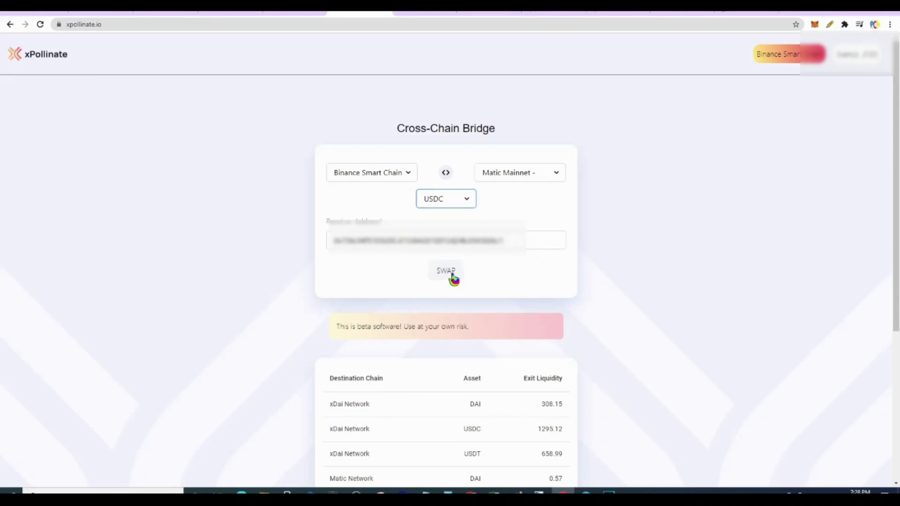
pyautogui.click(856, 258)
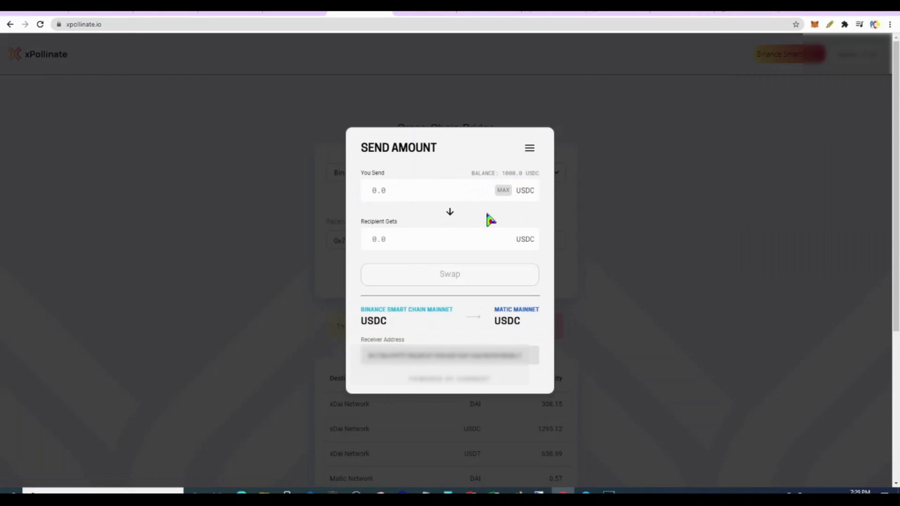
pyautogui.write('100')
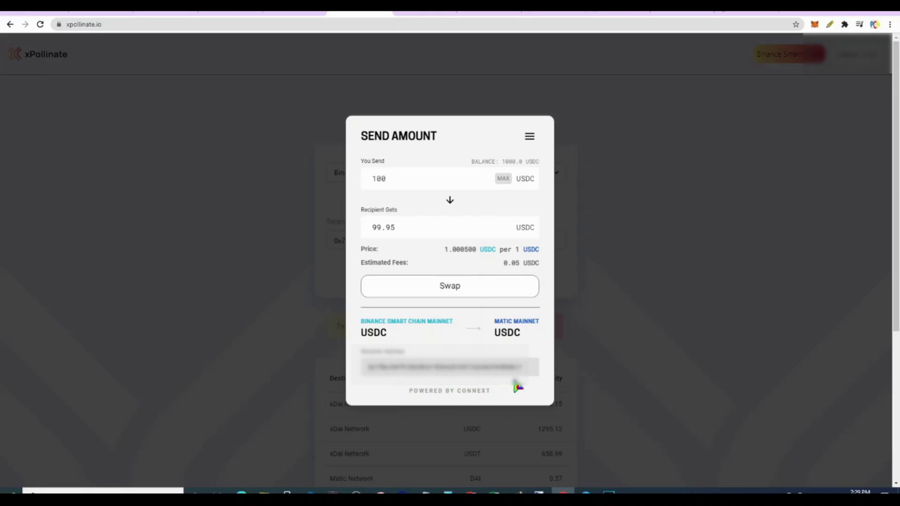
pyautogui.click(456, 289)
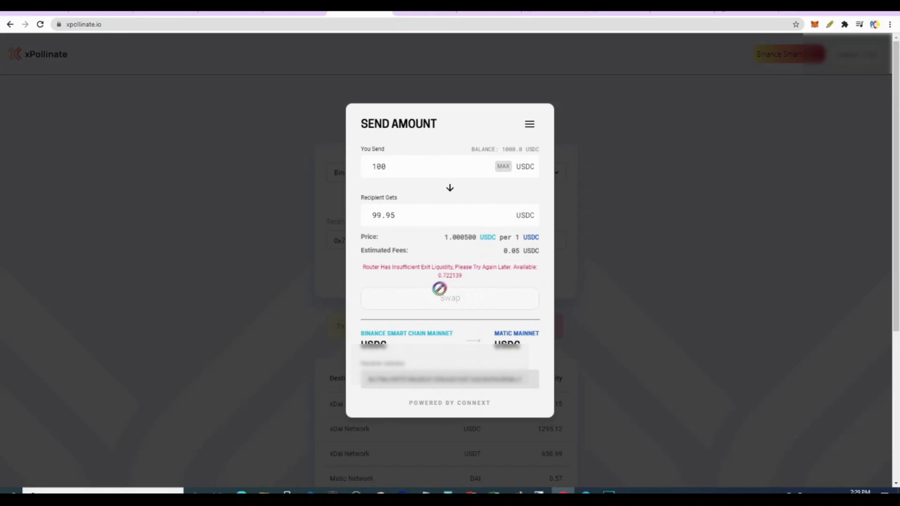
pyautogui.click(600, 307)
# Step: Reload the bridge page and check the exit liquidity of the Matic Network assets
pyautogui.scroll(-4, 628, 290)
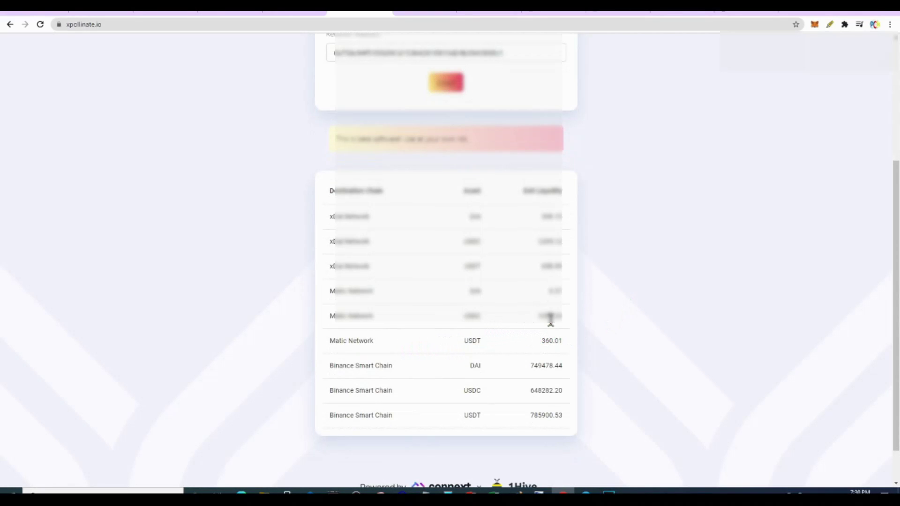
pyautogui.click(39, 24)
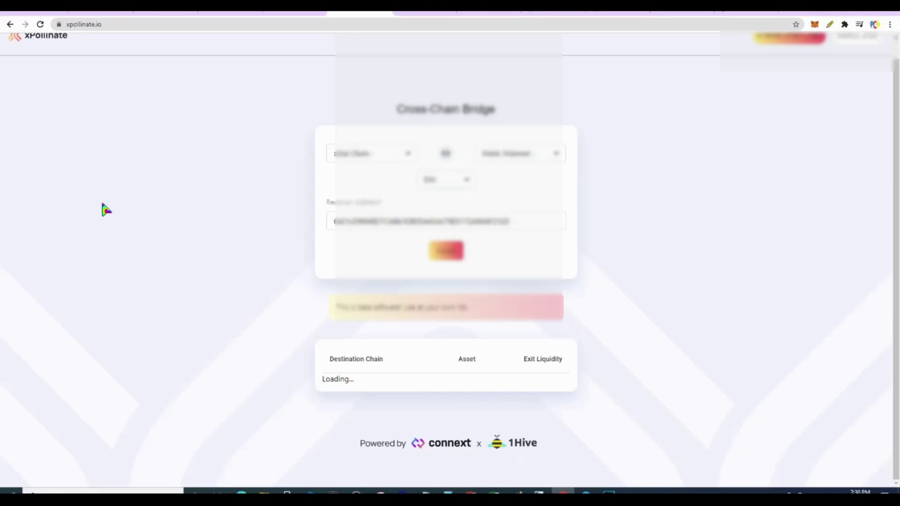
pyautogui.scroll(-3, 351, 362)
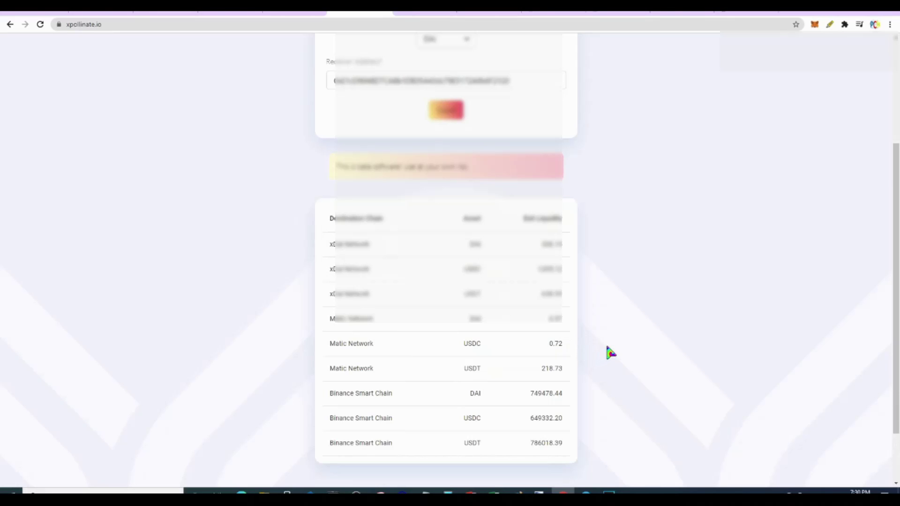
pyautogui.scroll(4, 201, 240)
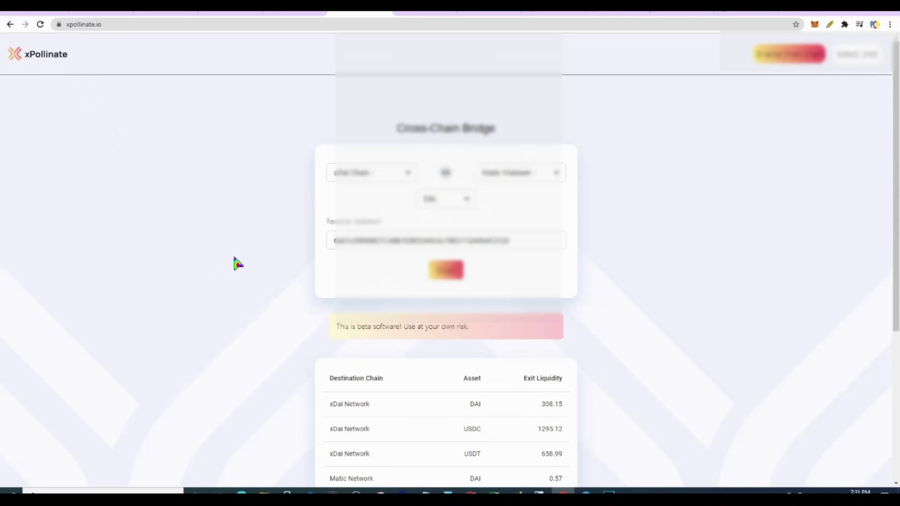
pyautogui.scroll(-3, 554, 384)
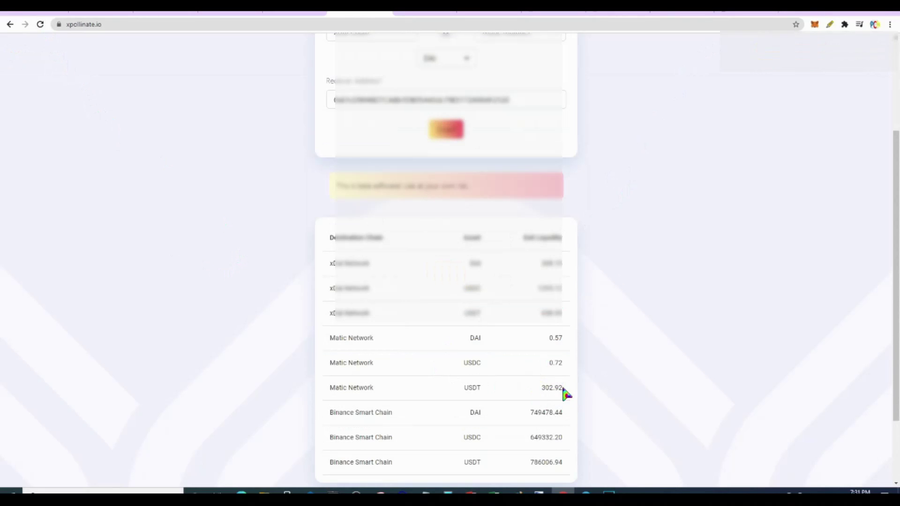
# Step: Switch to ApeSwap and swap 300 BUSD for 300 USDT
pyautogui.click(746, 15)
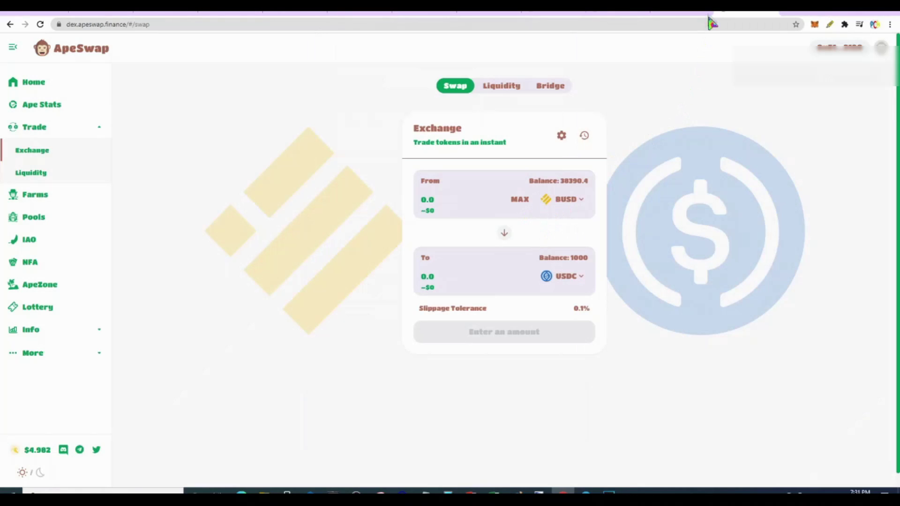
pyautogui.click(291, 16)
pyautogui.click(690, 14)
pyautogui.click(746, 14)
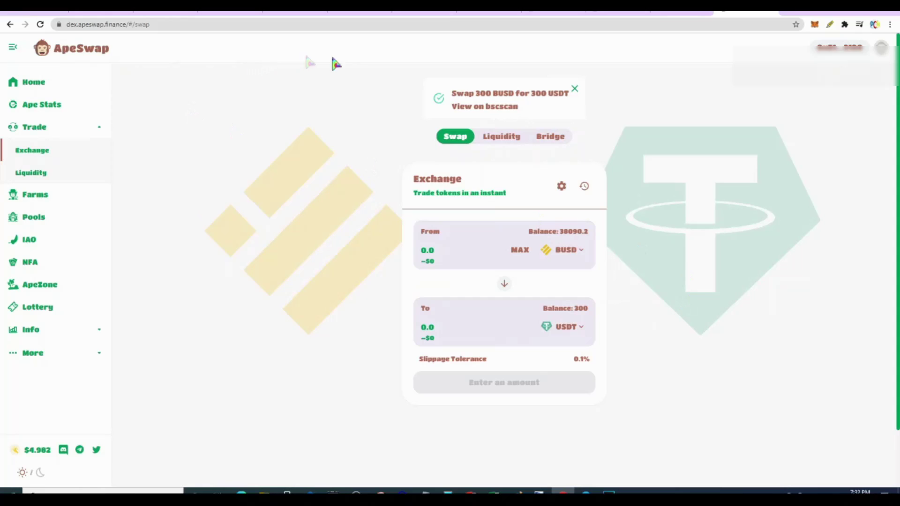
# Step: Return to xPollinate and check the refreshed exit liquidity for USDC and USDT on Matic Network
pyautogui.click(357, 14)
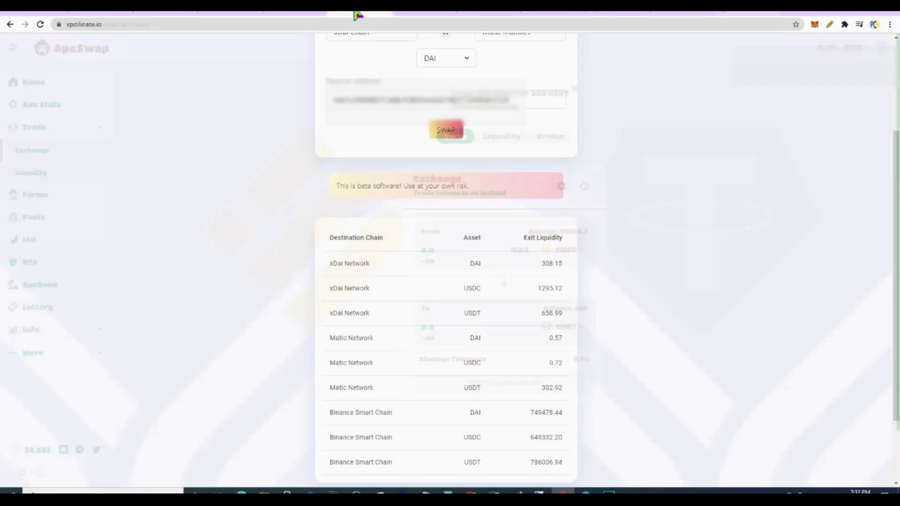
pyautogui.click(40, 28)
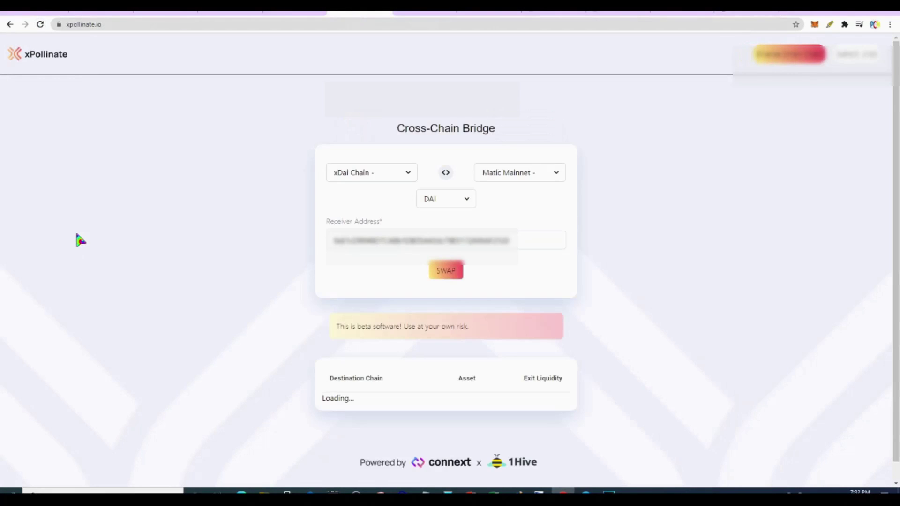
pyautogui.scroll(-3, 481, 375)
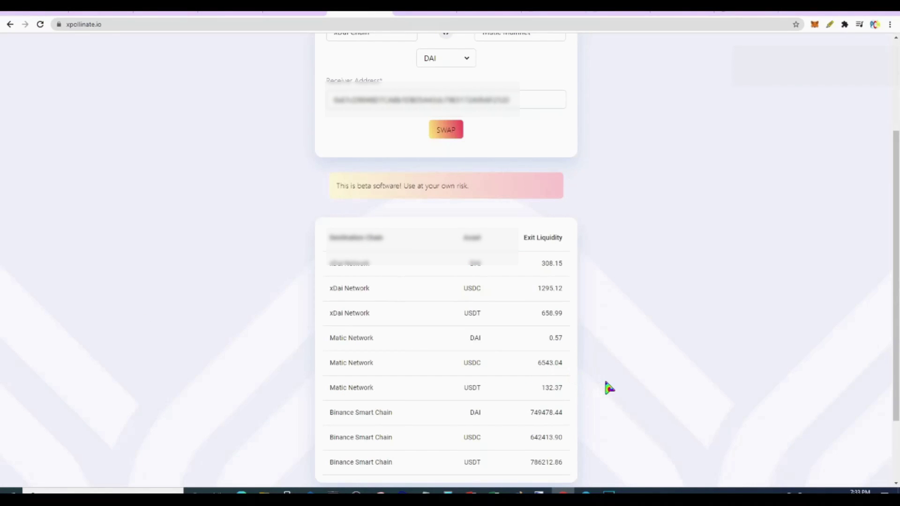
pyautogui.scroll(3, 606, 382)
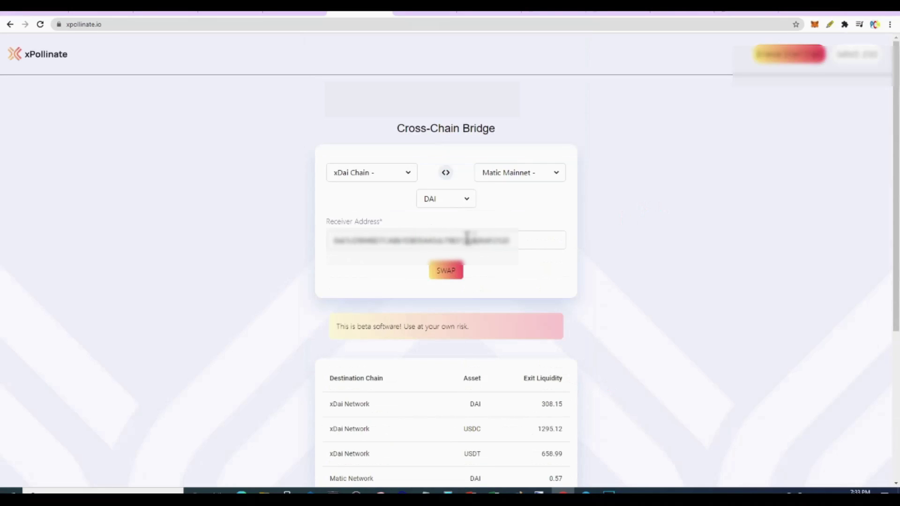
# Step: Replace the bridge's receiver wallet address and set it to send USDC from Binance Smart Chain Mainnet
pyautogui.moveTo(520, 240); pyautogui.dragTo(321, 247)
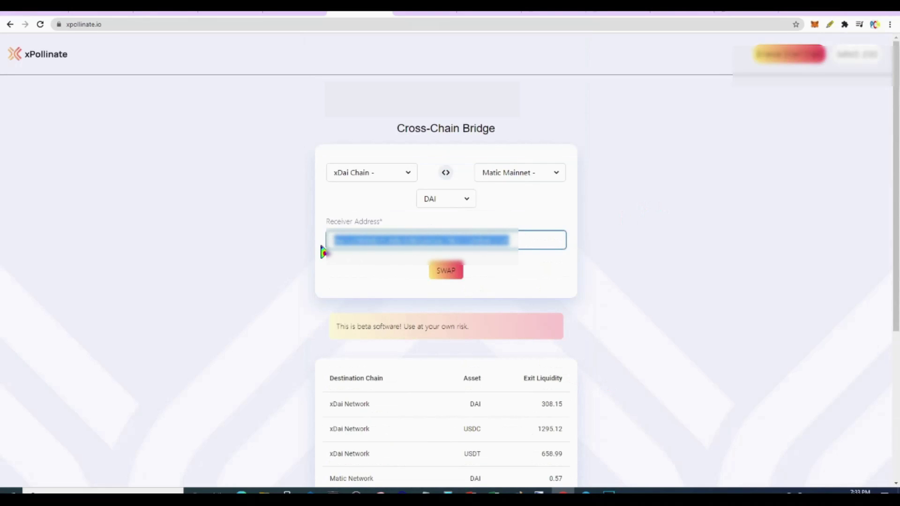
pyautogui.click(375, 173)
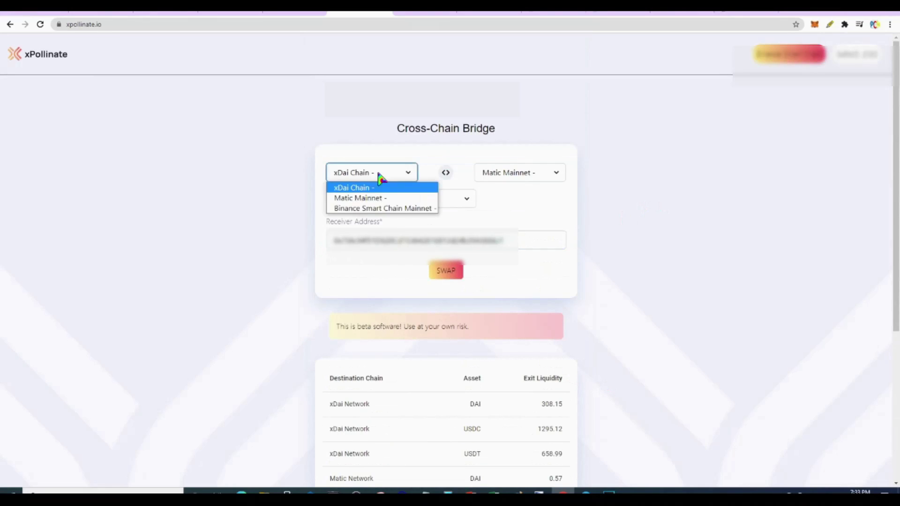
pyautogui.click(382, 206)
pyautogui.click(423, 205)
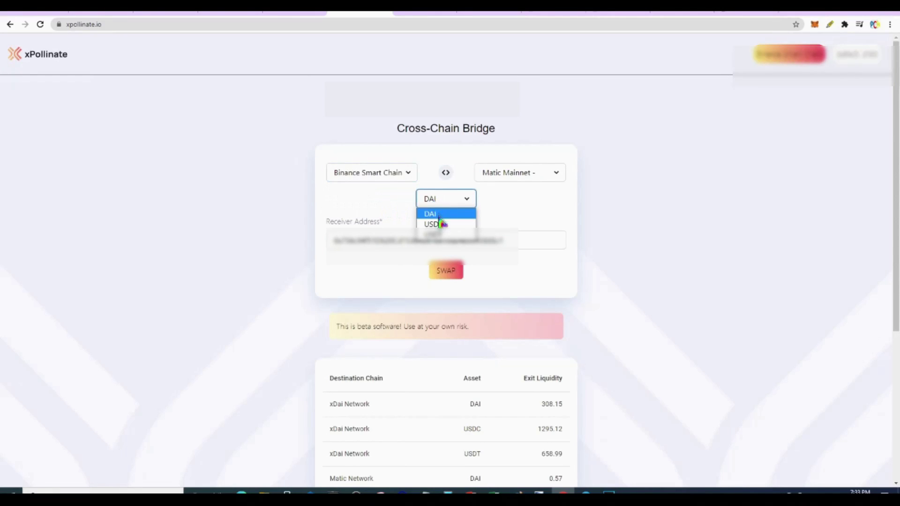
pyautogui.click(436, 224)
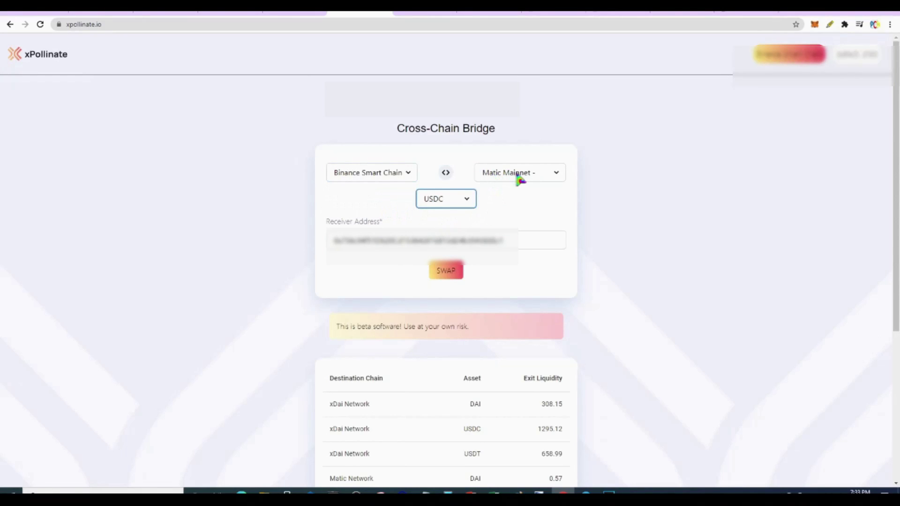
# Step: Sign the Connext login request and send 100 USDC across the bridge to Matic Mainnet, confirming in the wallet
pyautogui.click(450, 272)
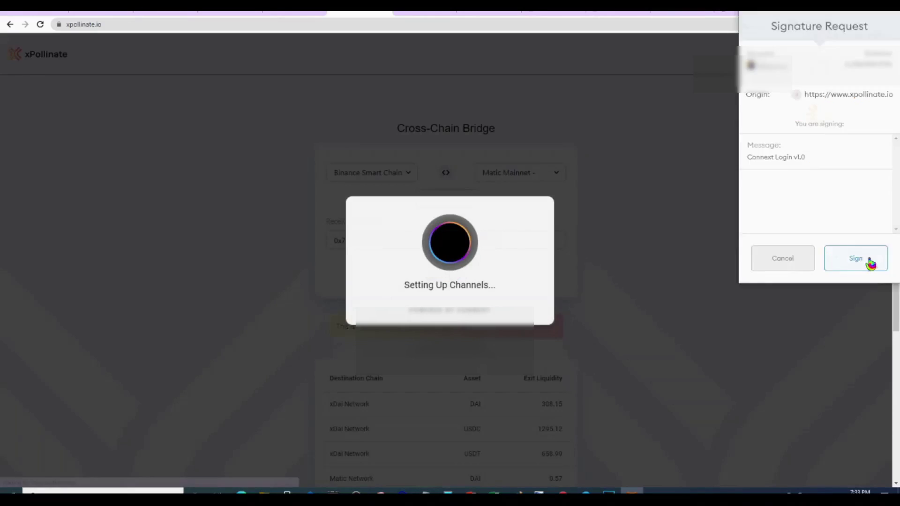
pyautogui.click(866, 261)
pyautogui.click(375, 190)
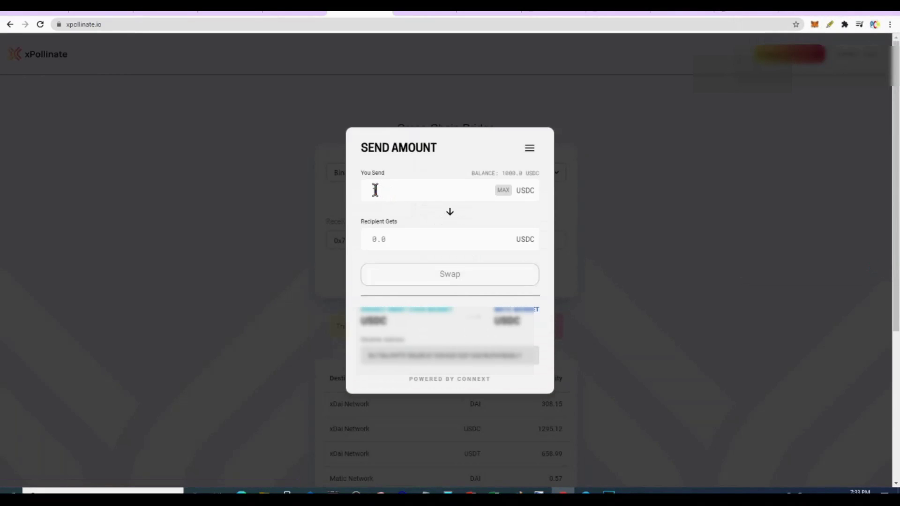
pyautogui.write('100')
pyautogui.click(465, 291)
pyautogui.click(860, 265)
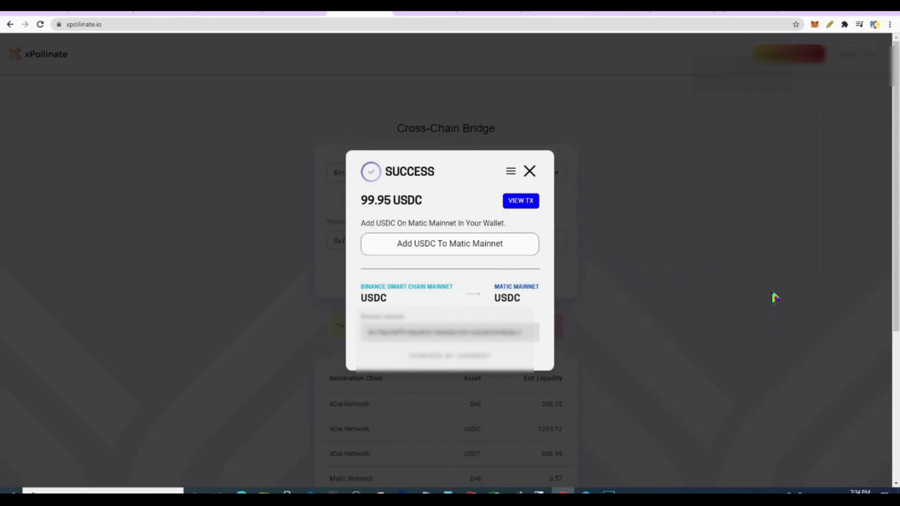
# Step: Switch MetaMask to Matic Mainnet and add the bridged USDC token to the wallet, closing the finished transfer
pyautogui.click(433, 253)
pyautogui.click(815, 25)
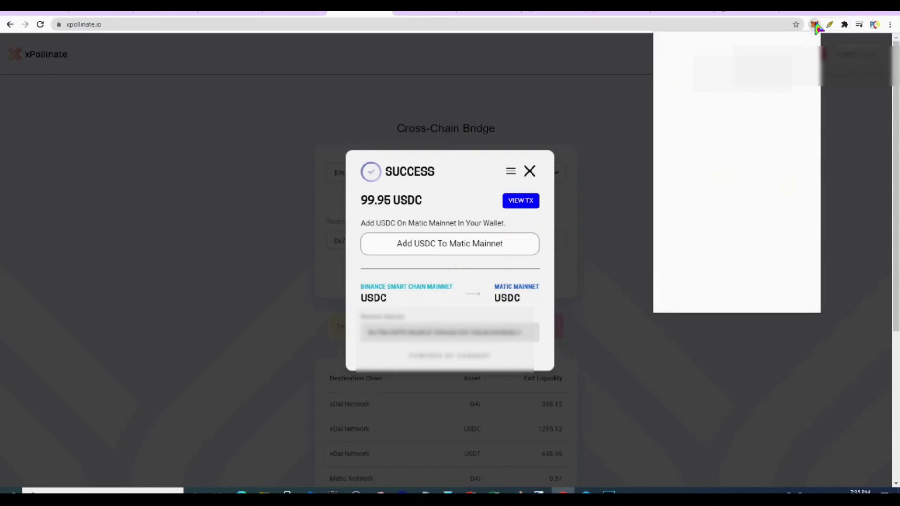
pyautogui.click(773, 51)
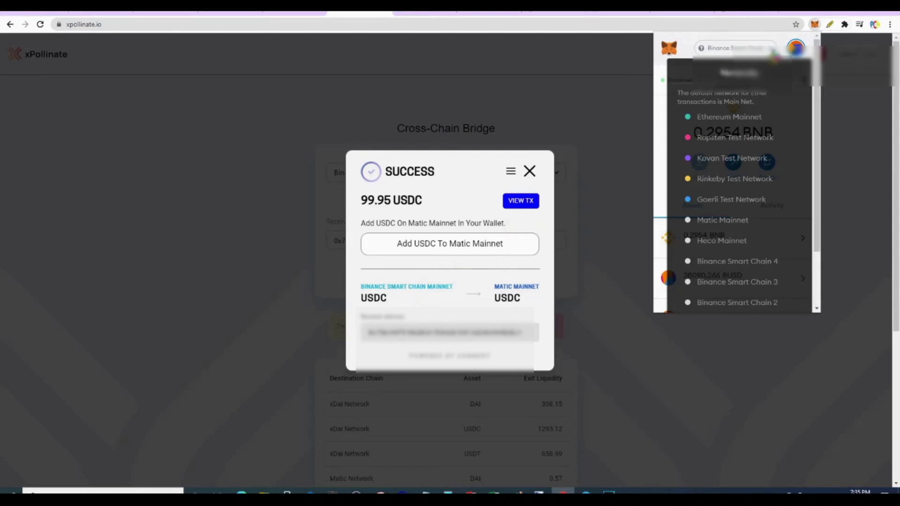
pyautogui.click(733, 227)
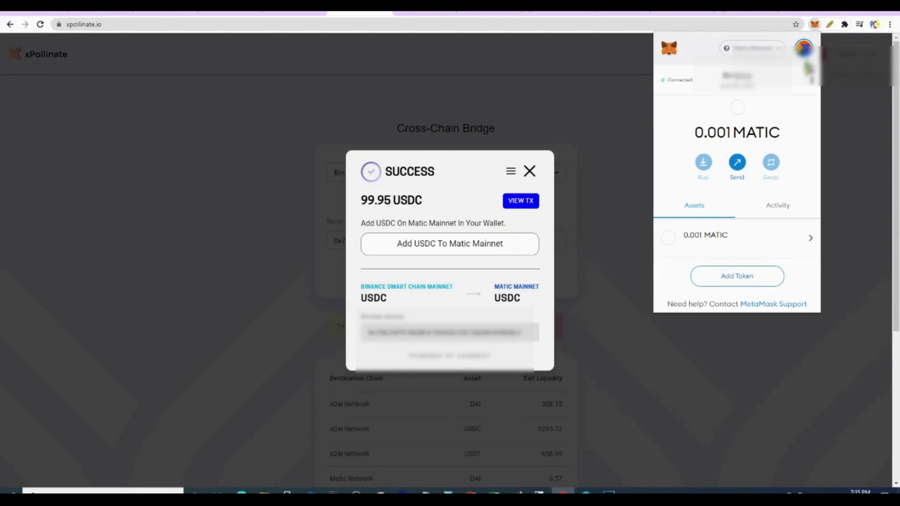
pyautogui.click(439, 252)
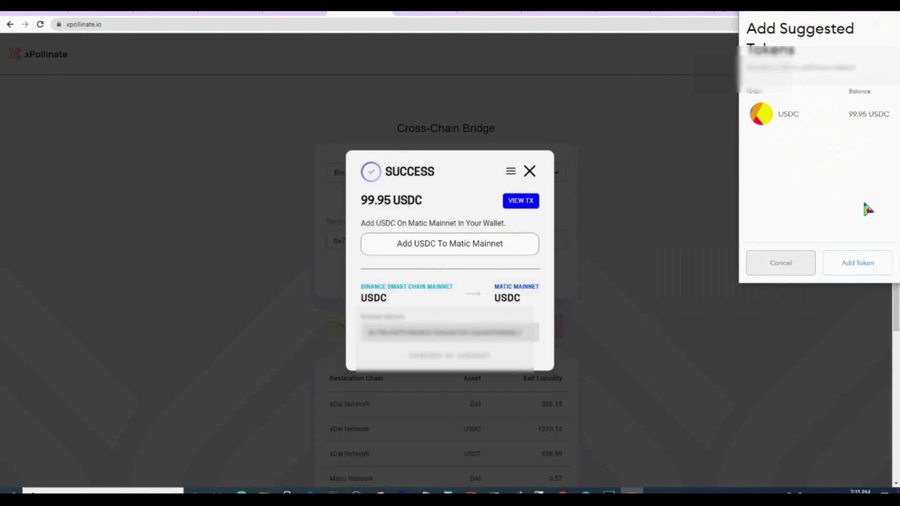
pyautogui.click(863, 267)
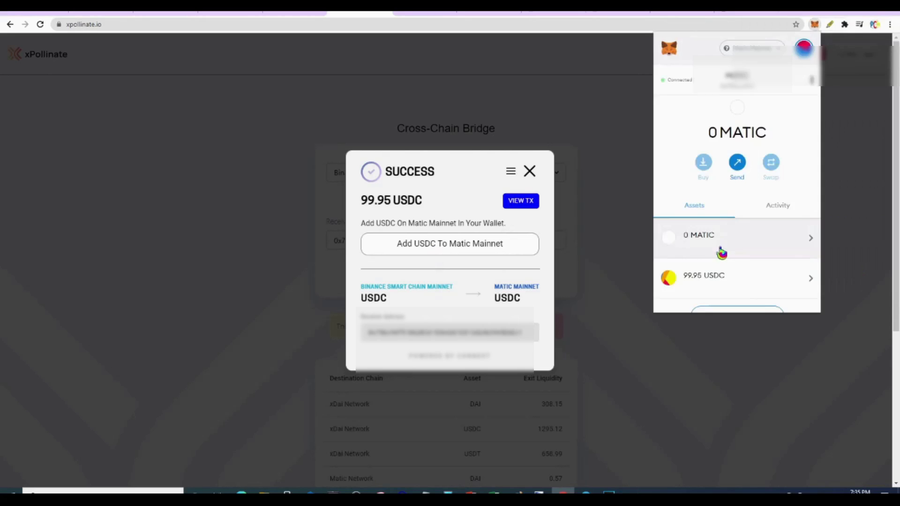
pyautogui.scroll(-1, 743, 213)
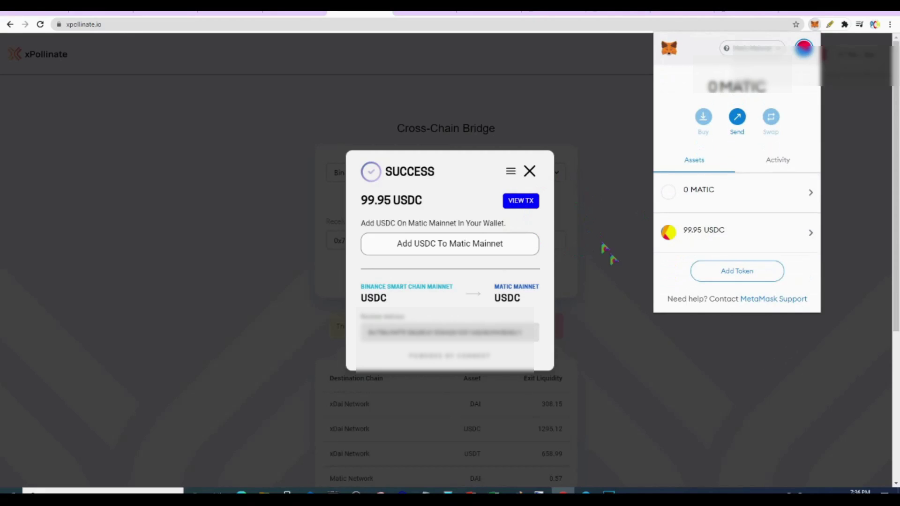
pyautogui.click(529, 171)
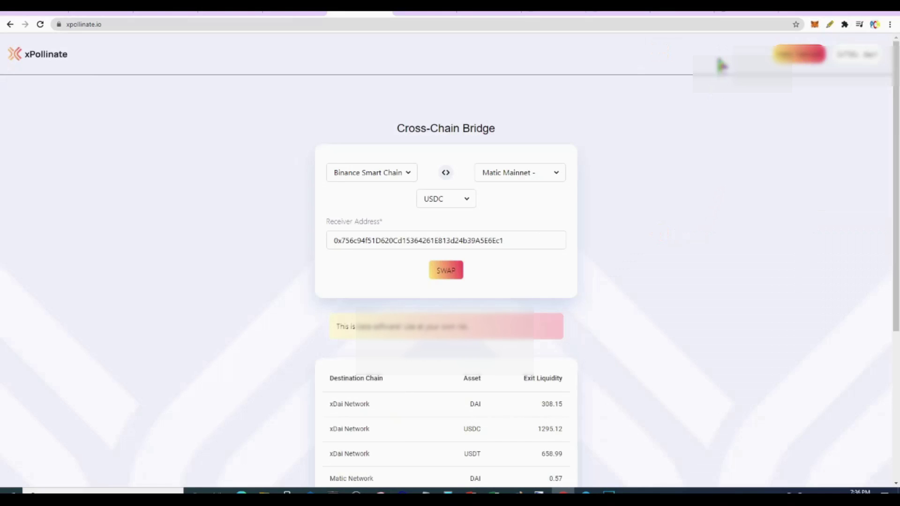
# Step: Switch to PolyCake, open its exchange on QuickSwap and acknowledge the imported PCAKE token warning
pyautogui.click(679, 14)
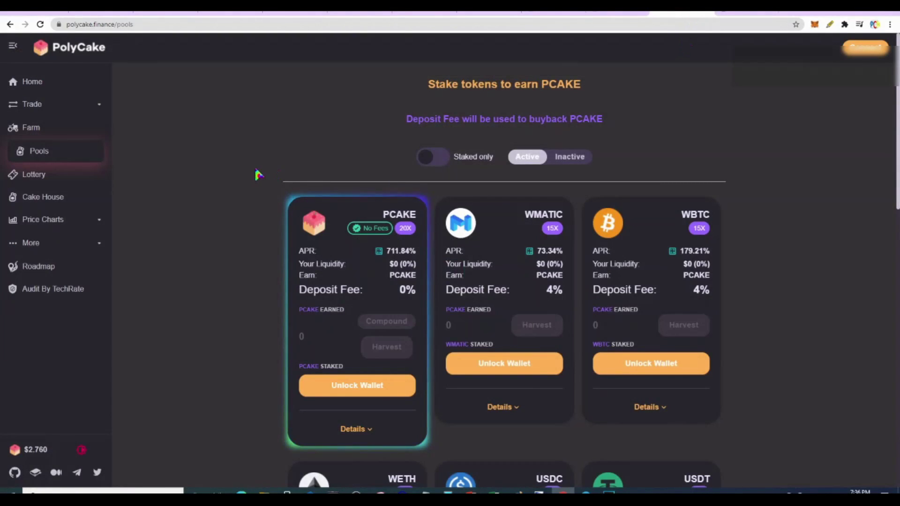
pyautogui.click(34, 107)
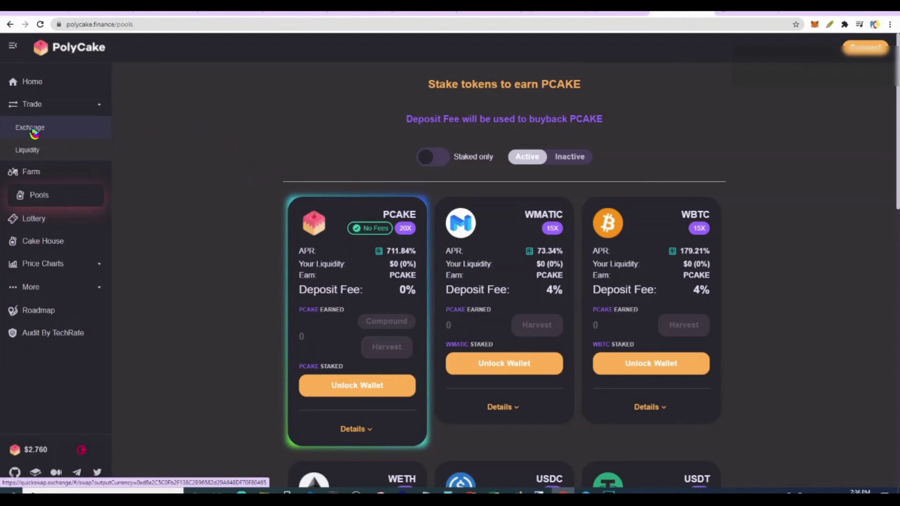
pyautogui.click(33, 134)
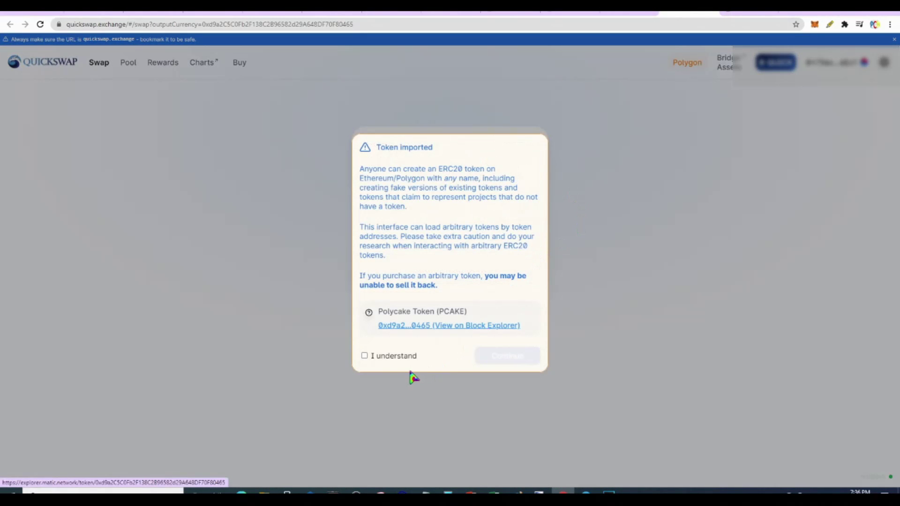
pyautogui.click(412, 377)
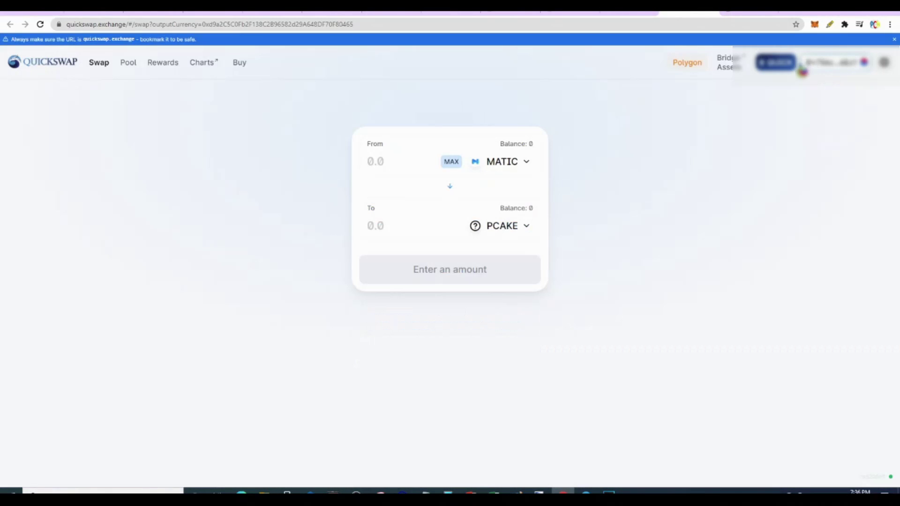
pyautogui.click(818, 27)
pyautogui.click(817, 27)
# Step: Try to swap the maximum USDC balance for PCAKE, rejecting the USDC spending approval in the wallet
pyautogui.click(520, 163)
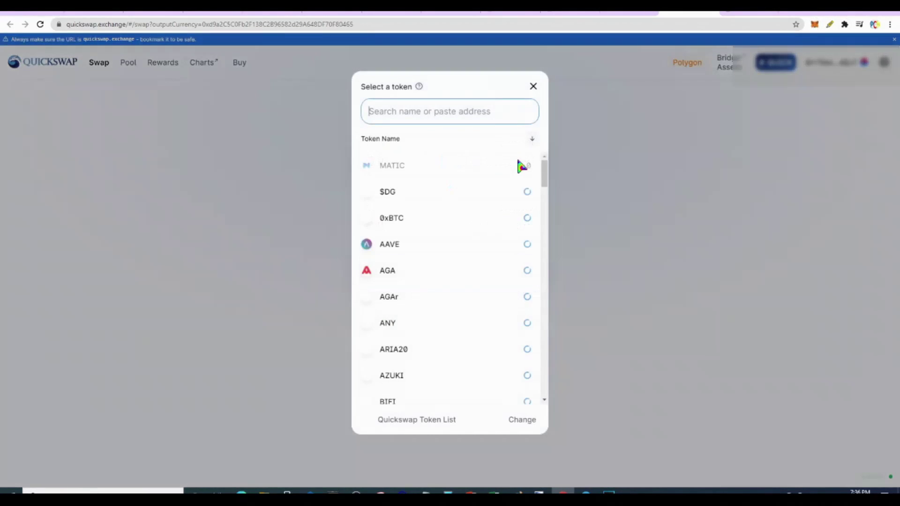
pyautogui.click(422, 196)
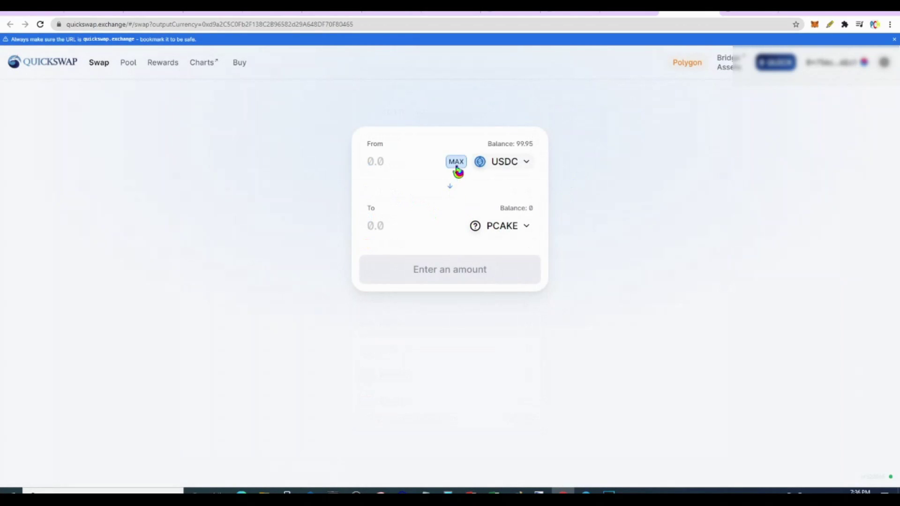
pyautogui.click(456, 164)
pyautogui.click(406, 281)
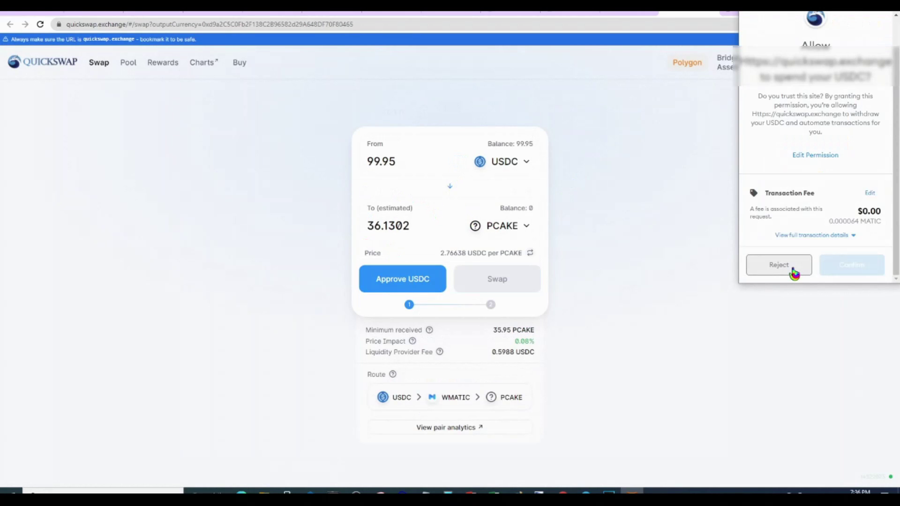
pyautogui.click(778, 266)
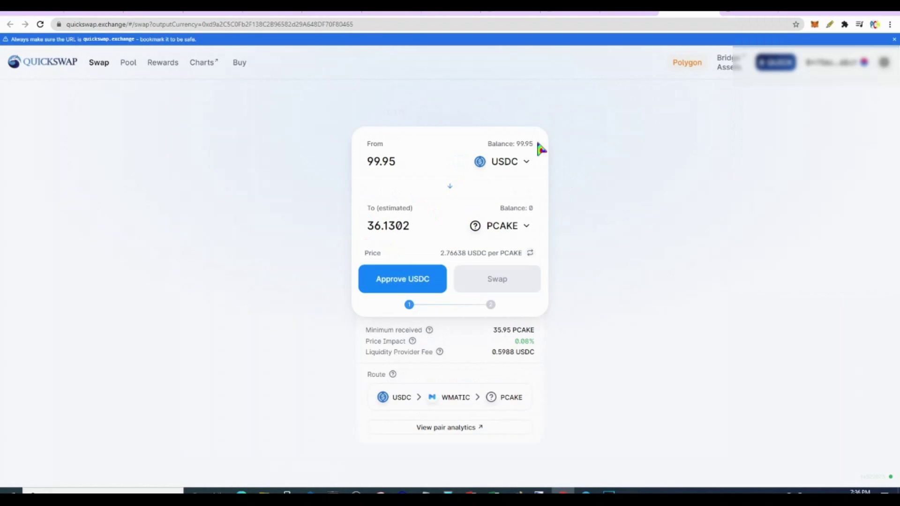
# Step: Change the token to receive to MATIC and try to approve USDC for the swap
pyautogui.click(518, 229)
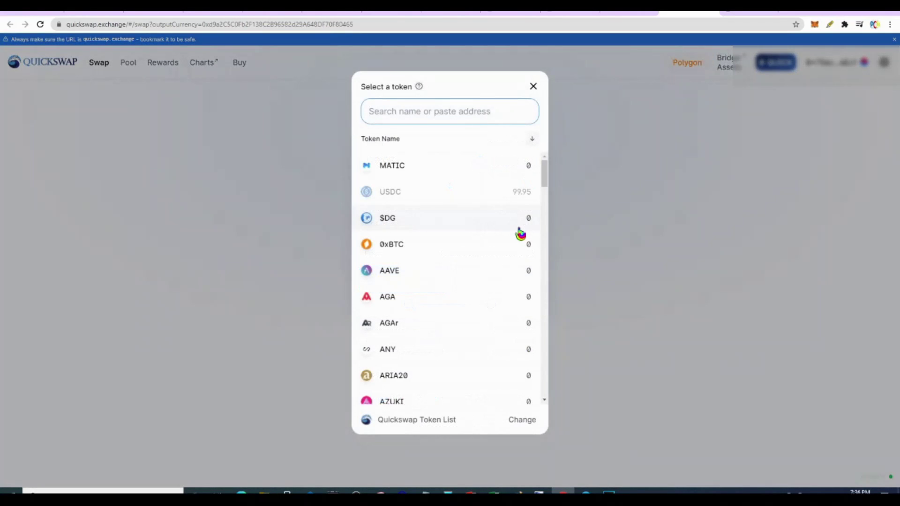
pyautogui.click(377, 167)
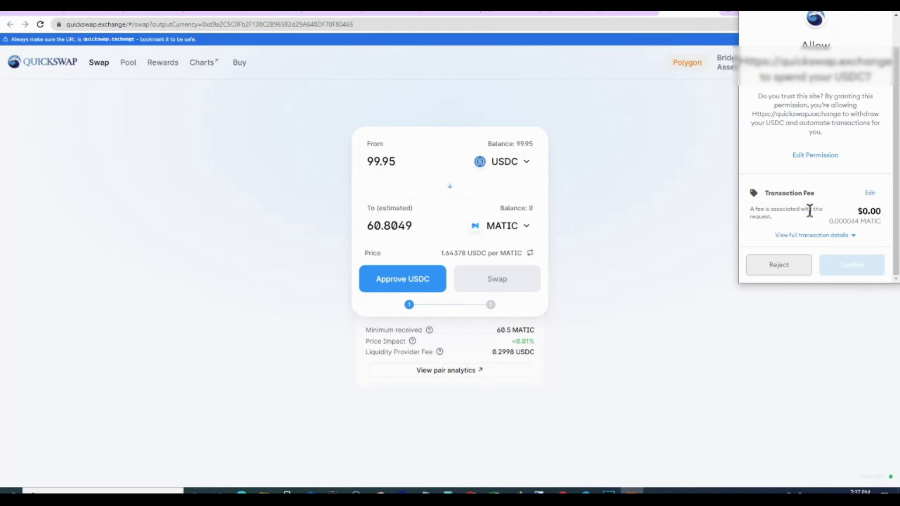
pyautogui.click(736, 203)
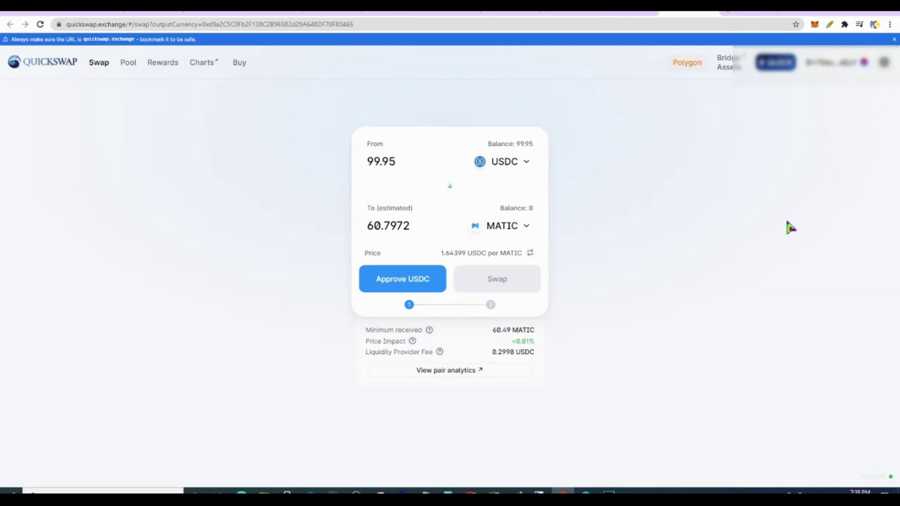
# Step: Check the MATIC, USDC and Ethereum-side token balances in MetaMask
pyautogui.click(814, 24)
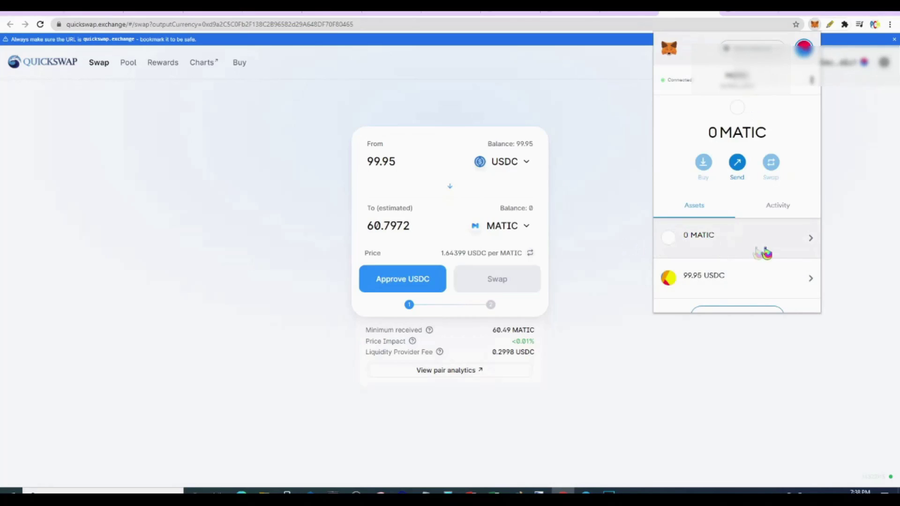
pyautogui.scroll(-2, 727, 233)
pyautogui.scroll(2, 727, 232)
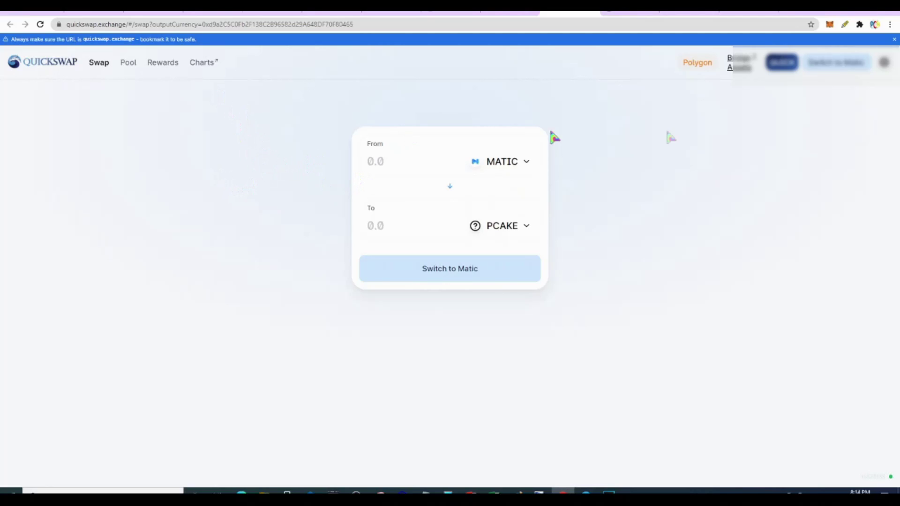
pyautogui.click(830, 25)
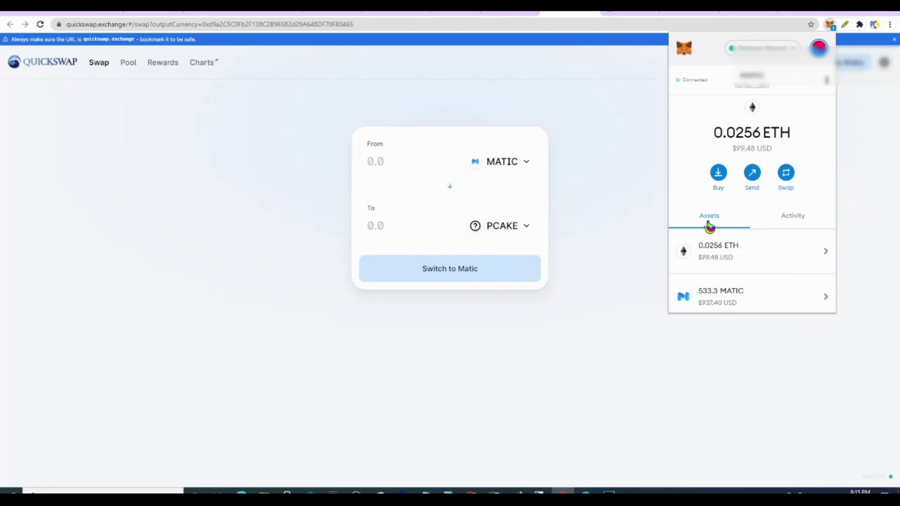
pyautogui.click(612, 347)
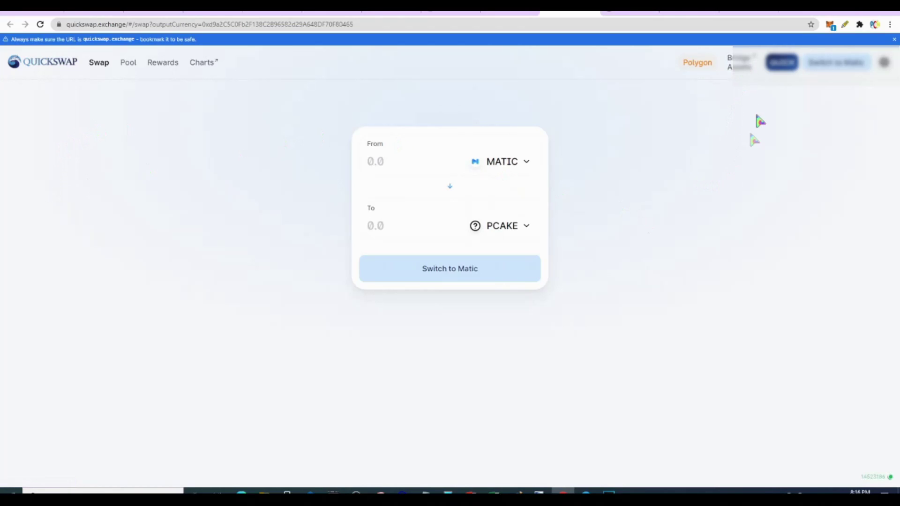
# Step: Switch to the Matic Network site, open the Matic Wallet and log in with MetaMask
pyautogui.click(332, 14)
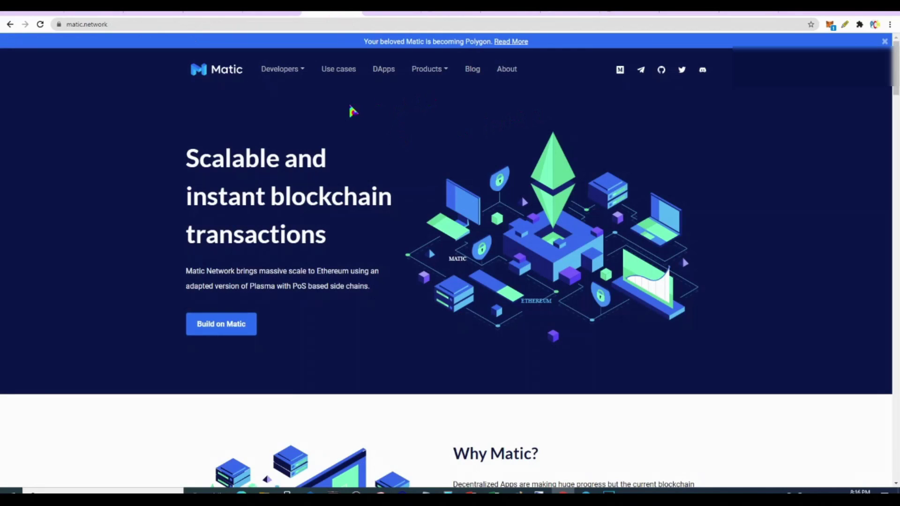
pyautogui.click(435, 72)
pyautogui.click(389, 102)
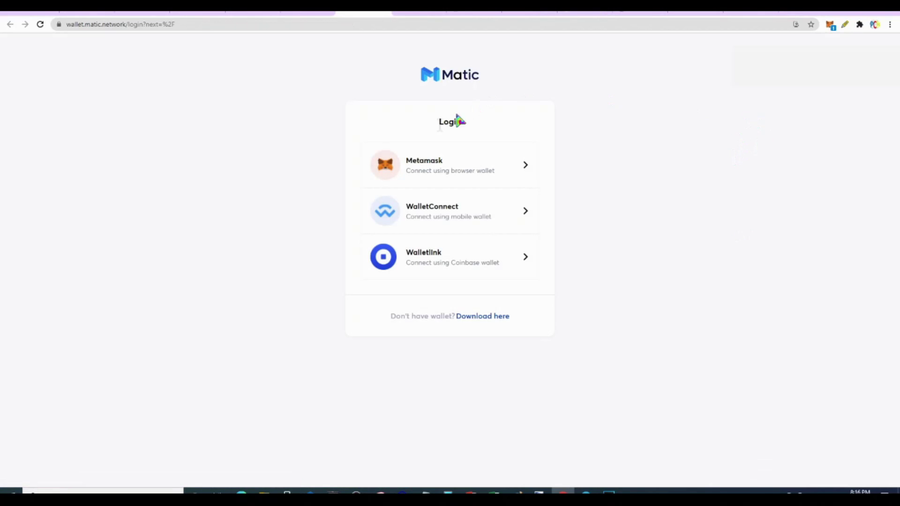
pyautogui.hotkey('alt', 'shift', 'm')
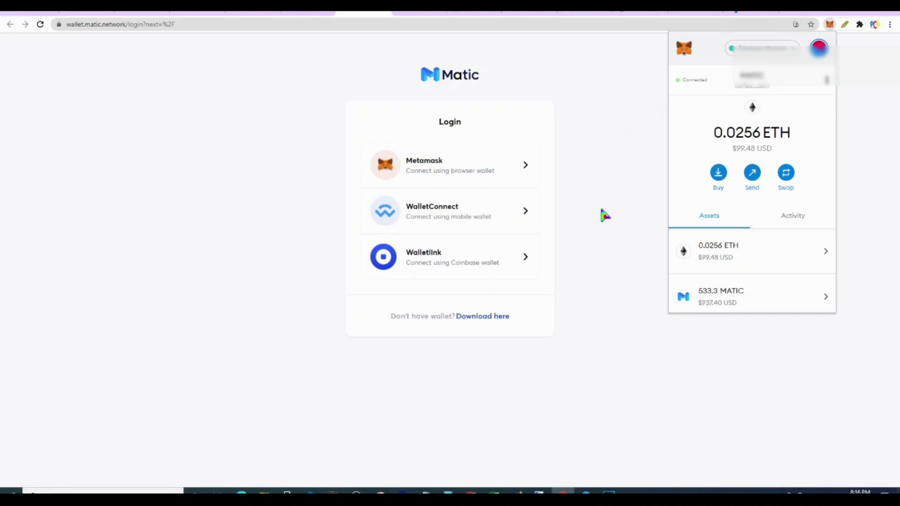
pyautogui.click(605, 215)
pyautogui.click(424, 173)
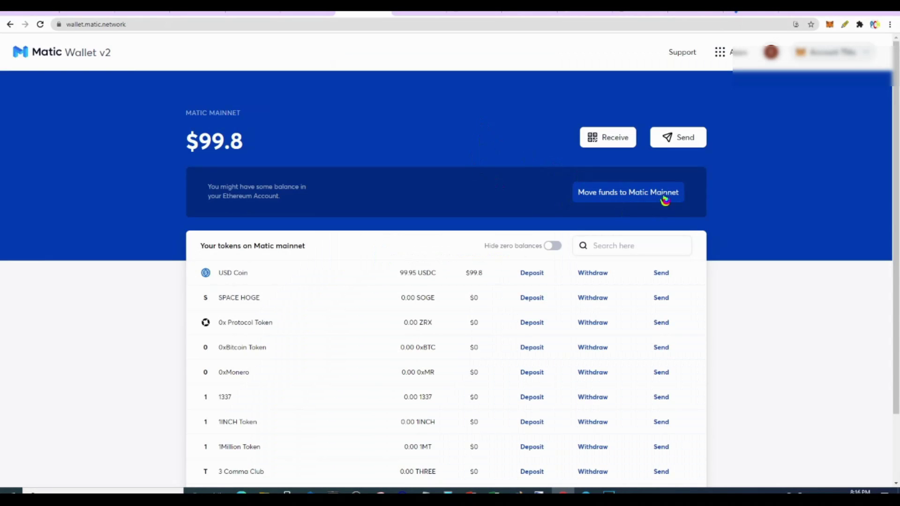
# Step: Open the bridge for moving funds to Matic Mainnet and set the maximum Matic Token amount from Ethereum
pyautogui.click(618, 201)
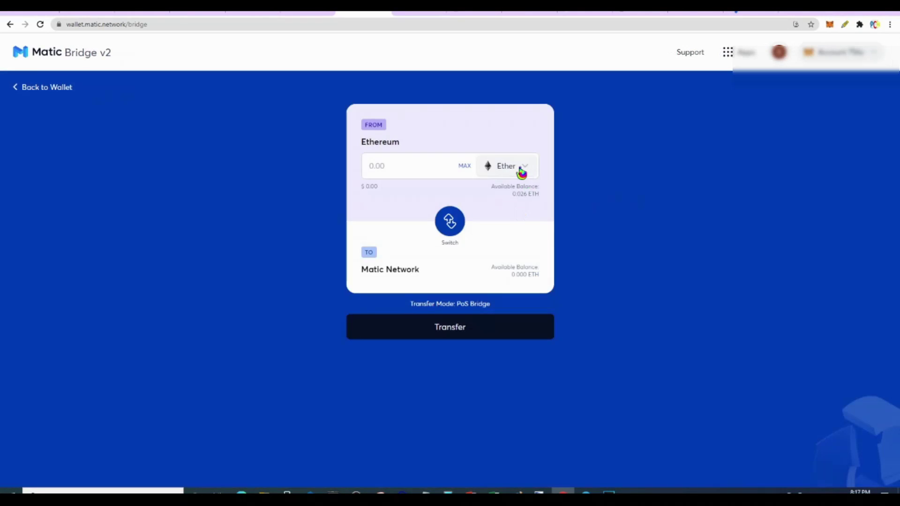
pyautogui.click(518, 169)
pyautogui.click(414, 349)
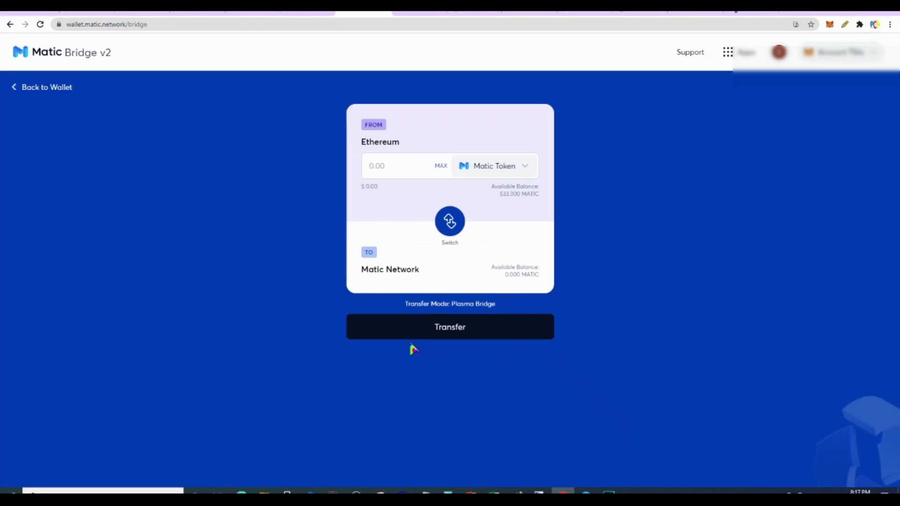
pyautogui.click(441, 167)
# Step: Transfer the 533.3 MATIC through the Plasma Bridge, confirming both the spending approval and the deposit in MetaMask
pyautogui.click(450, 333)
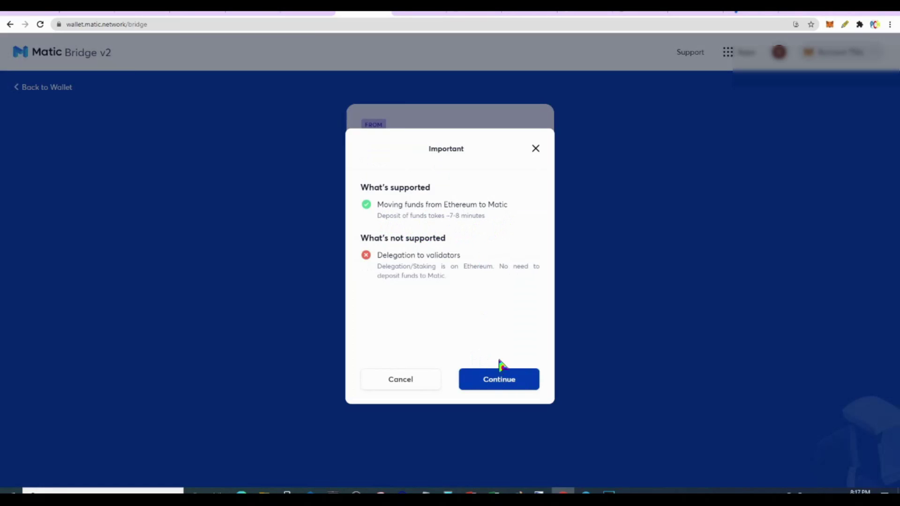
pyautogui.click(500, 382)
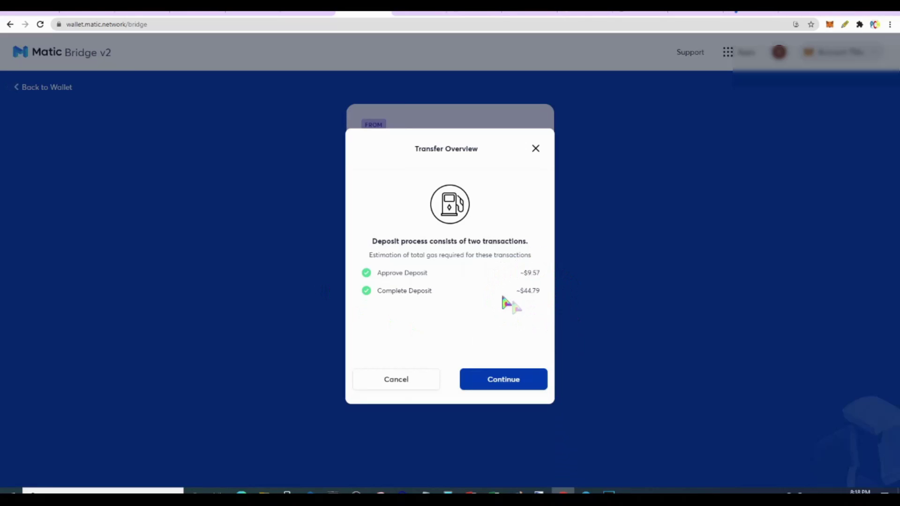
pyautogui.click(508, 385)
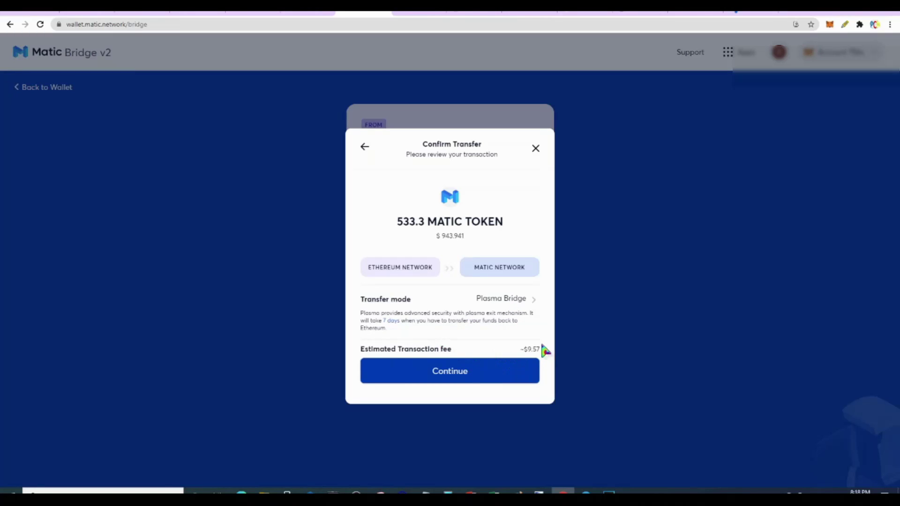
pyautogui.click(450, 370)
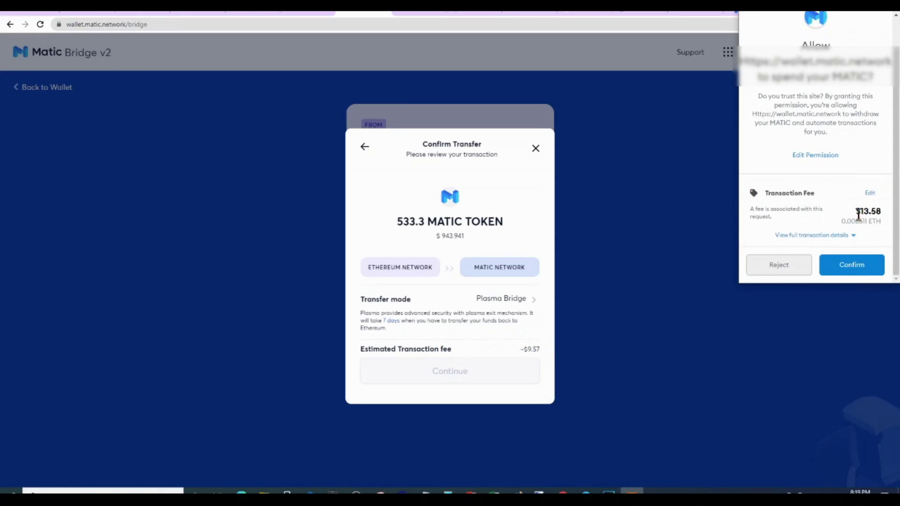
pyautogui.click(858, 271)
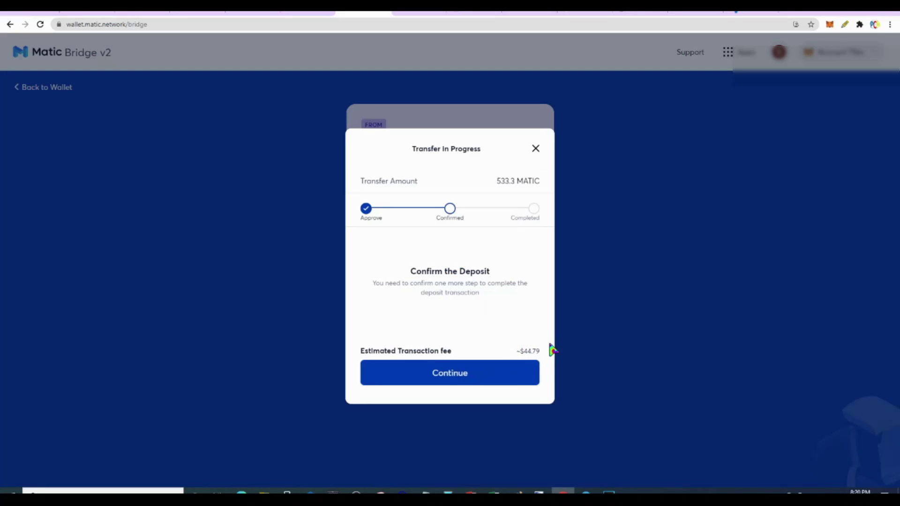
pyautogui.click(450, 374)
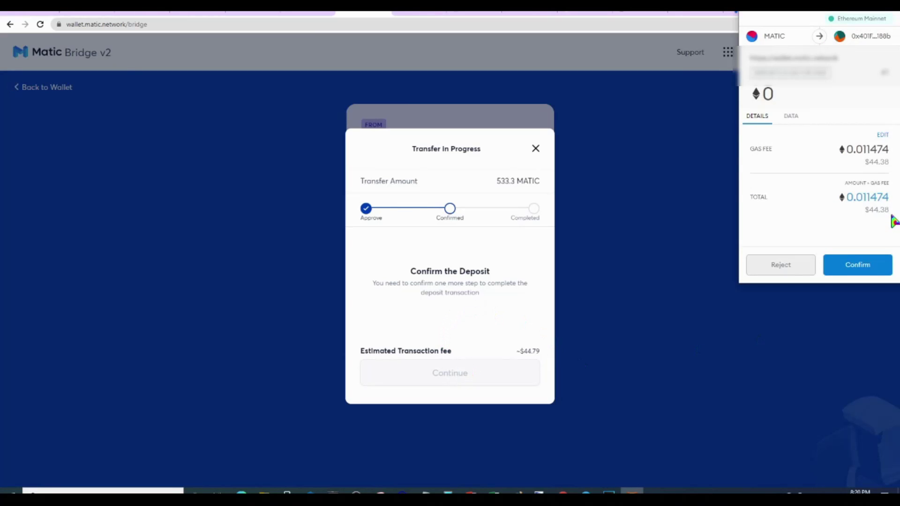
pyautogui.click(870, 268)
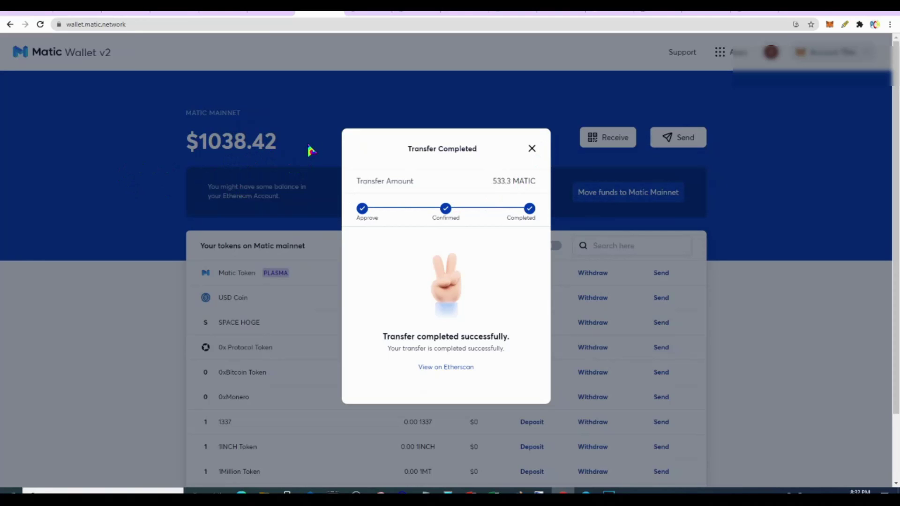
# Step: Close the completed transfer dialog, switch MetaMask to Matic Mainnet and select the MATIC account on the PolyCake pools page
pyautogui.click(532, 149)
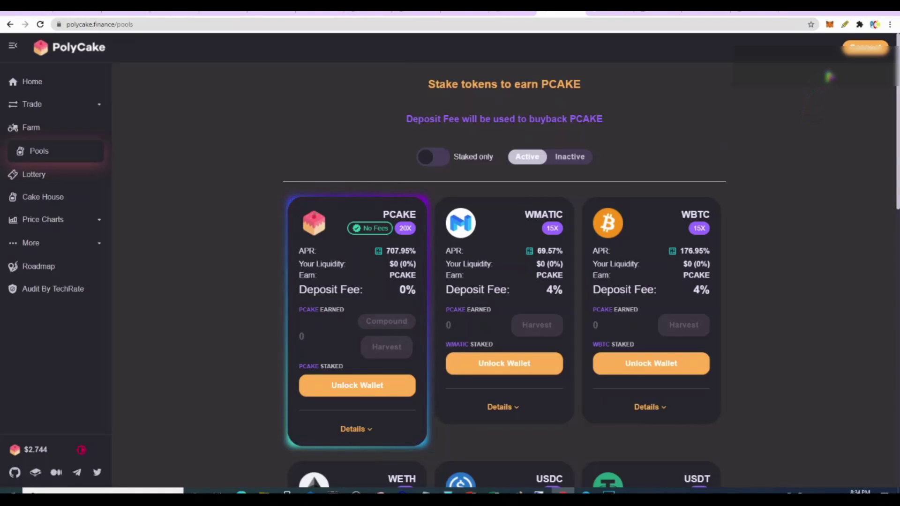
pyautogui.click(830, 25)
pyautogui.click(750, 48)
pyautogui.click(738, 220)
pyautogui.click(819, 47)
pyautogui.scroll(-10, 752, 163)
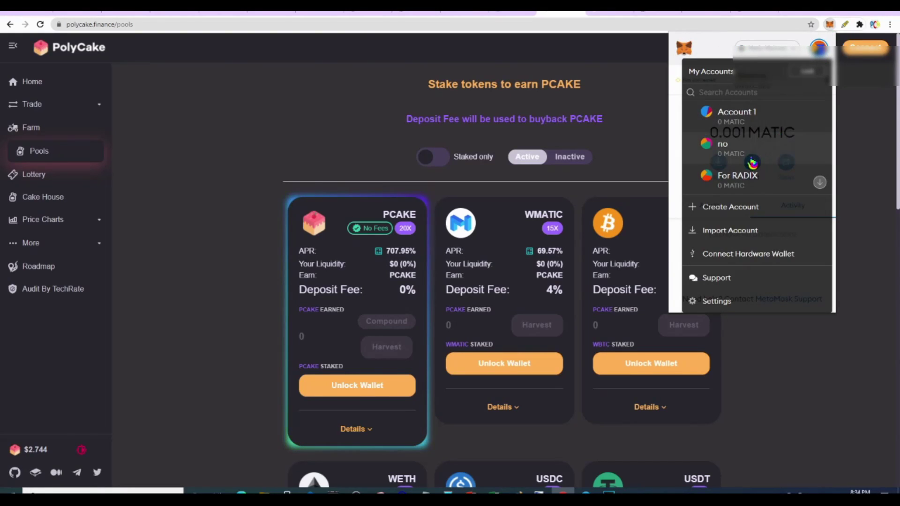
pyautogui.click(753, 163)
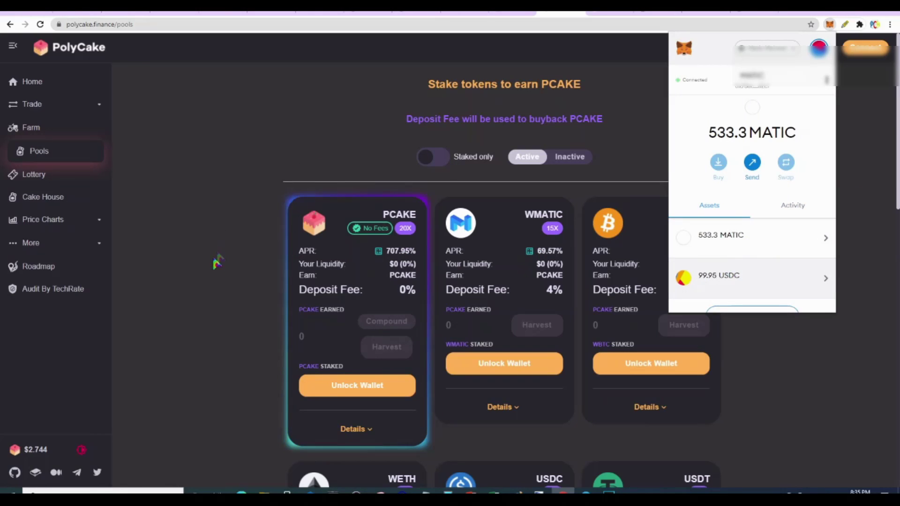
# Step: Open PolyCake's exchange for trading PCAKE on QuickSwap and dismiss the imported-token notice
pyautogui.click(89, 110)
pyautogui.click(31, 107)
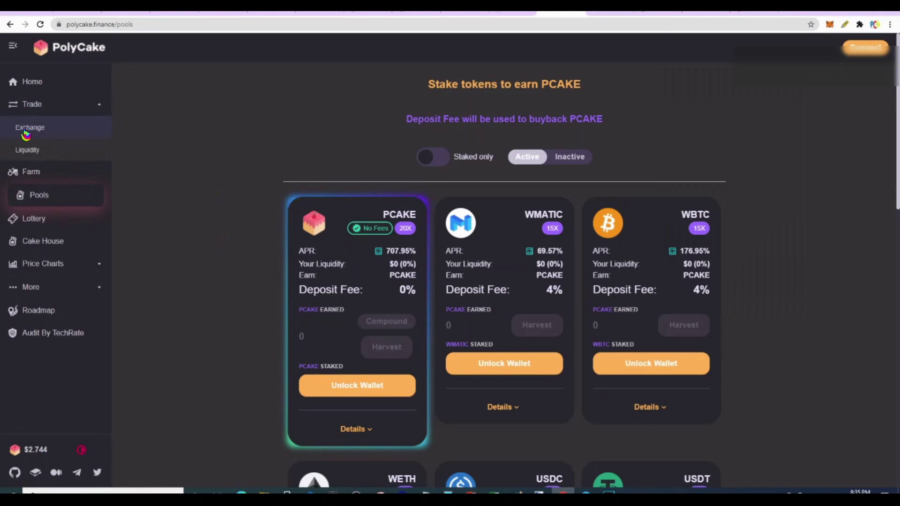
pyautogui.click(29, 128)
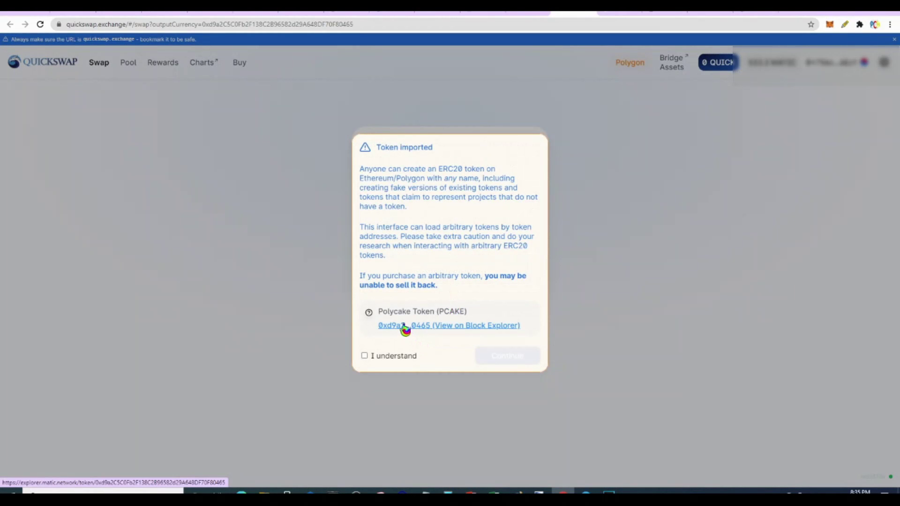
pyautogui.press('Escape')
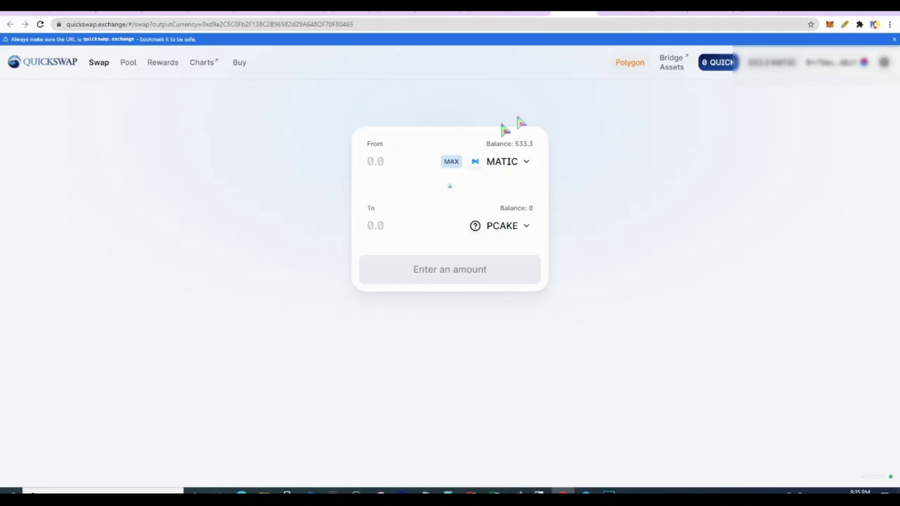
# Step: Set the swap to pay the maximum 99.95 USDC for PCAKE and request approval to spend the USDC
pyautogui.click(517, 165)
pyautogui.click(391, 190)
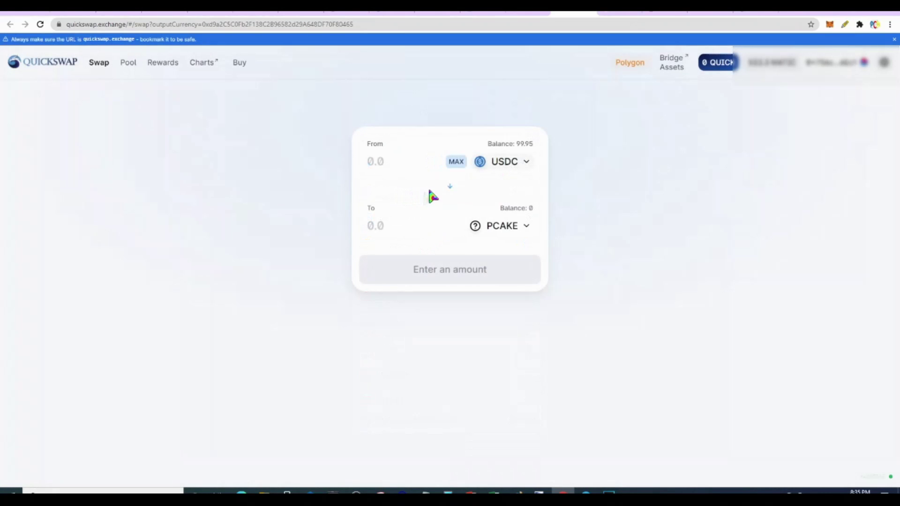
pyautogui.click(456, 162)
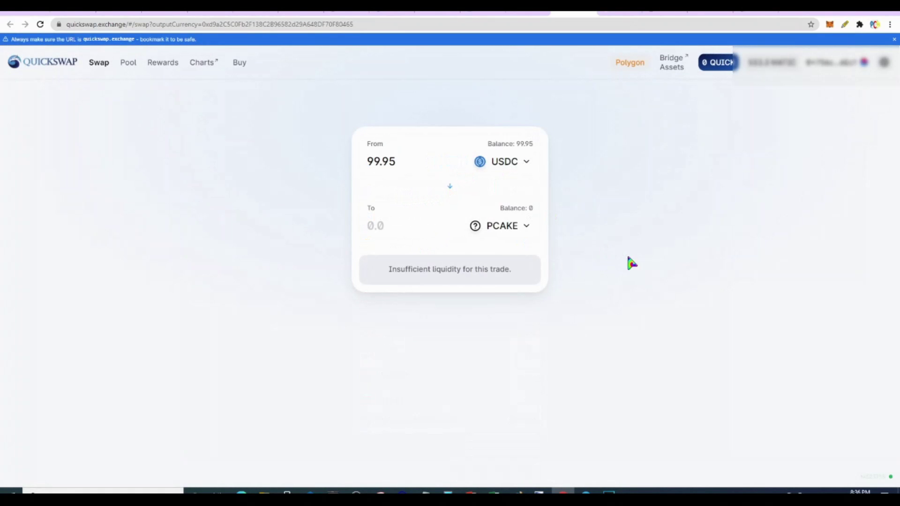
pyautogui.click(394, 287)
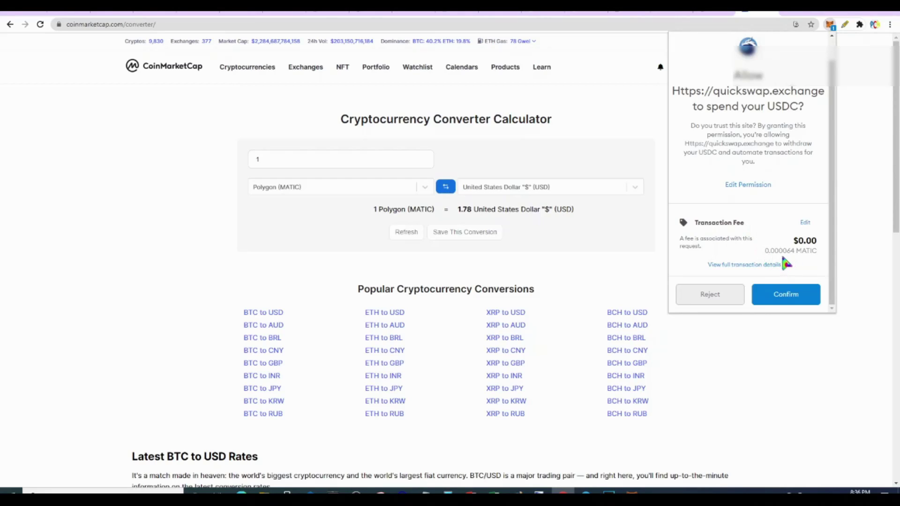
# Step: Copy the approval fee of 0.000064 MATIC from MetaMask and convert it to US dollars in CoinMarketCap's converter
pyautogui.moveTo(765, 250); pyautogui.dragTo(795, 253)
pyautogui.hotkey('ctrl', 'c')
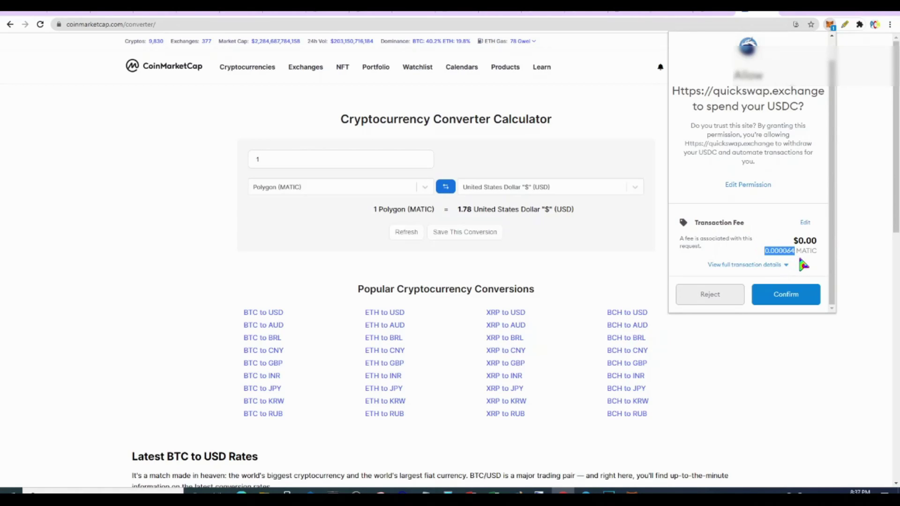
pyautogui.moveTo(287, 161); pyautogui.dragTo(242, 160)
pyautogui.hotkey('ctrl', 'v')
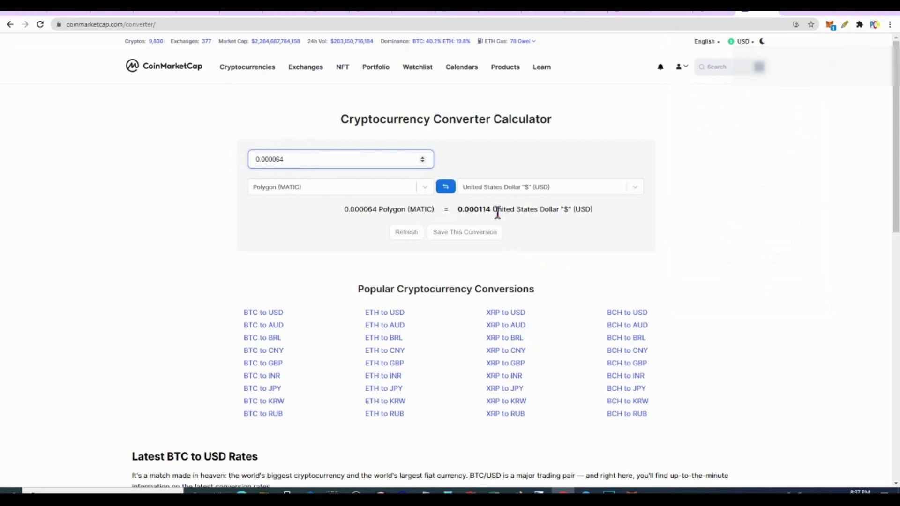
# Step: Return to QuickSwap and confirm the USDC spending approval in MetaMask
pyautogui.click(830, 24)
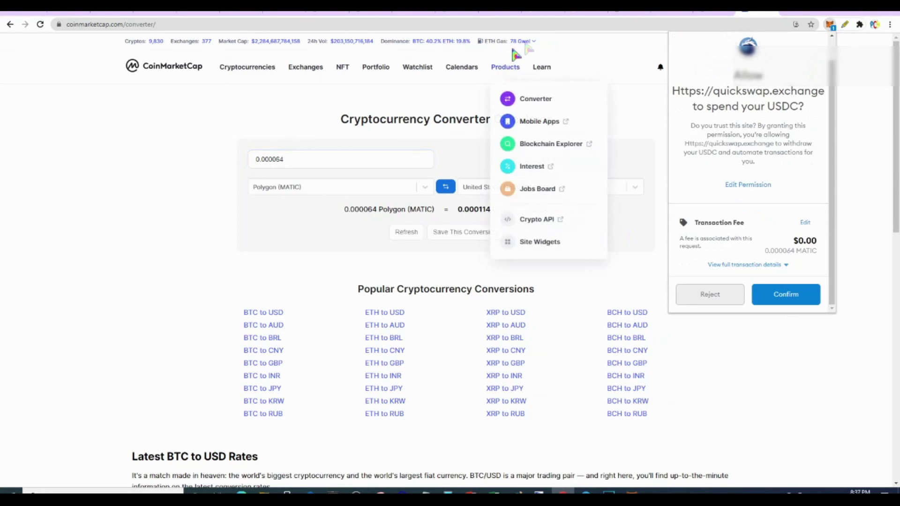
pyautogui.click(502, 14)
pyautogui.click(830, 25)
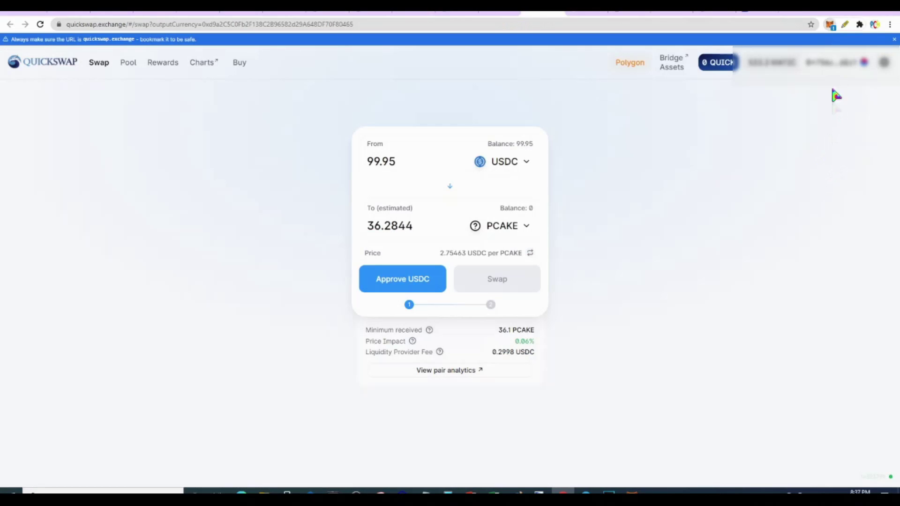
pyautogui.scroll(-1, 792, 281)
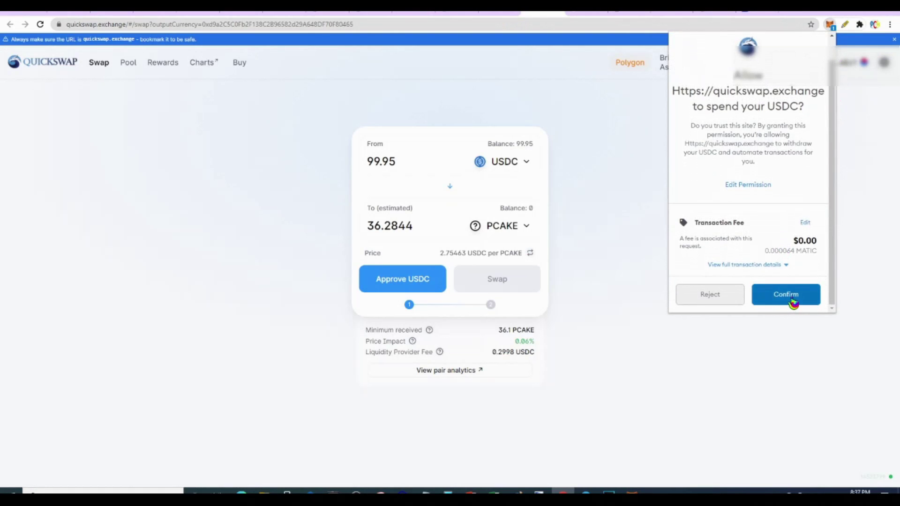
pyautogui.click(791, 300)
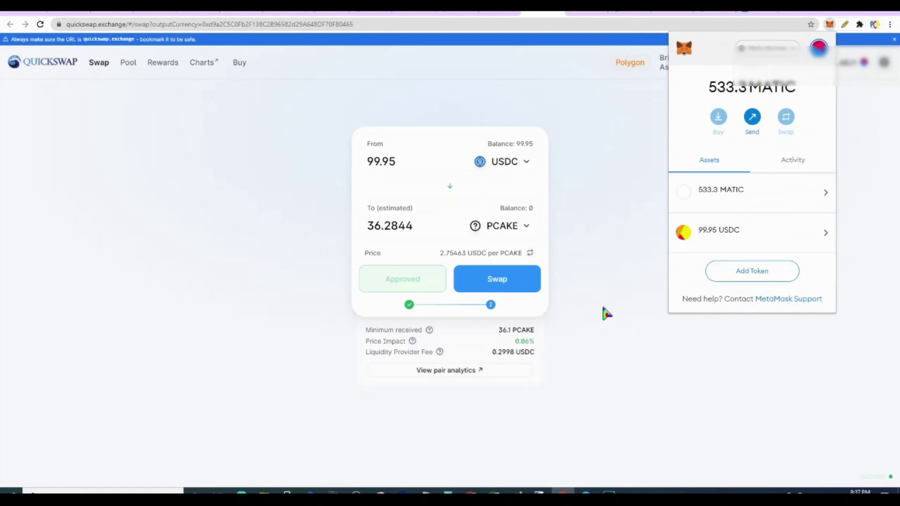
# Step: Try to swap 99.95 USDC for PCAKE, copying the 0.000274 gas total before confirming the transaction in MetaMask
pyautogui.click(495, 286)
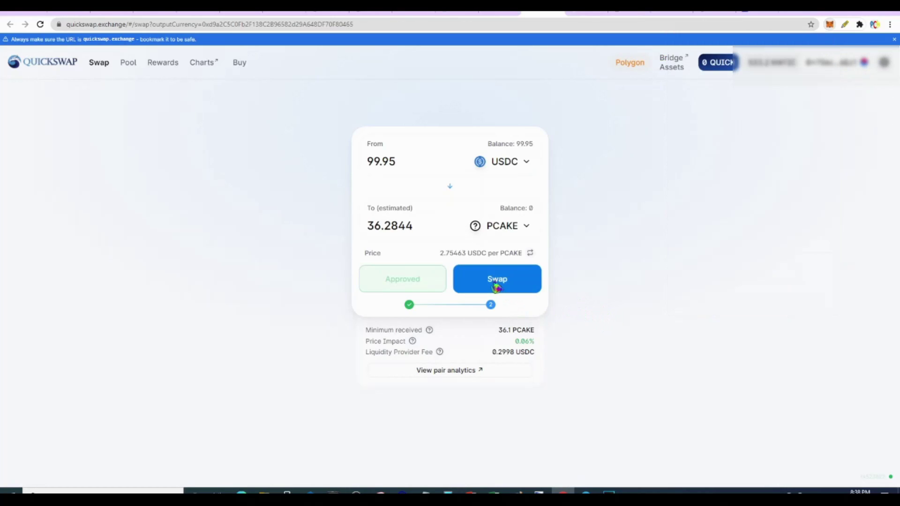
pyautogui.click(467, 336)
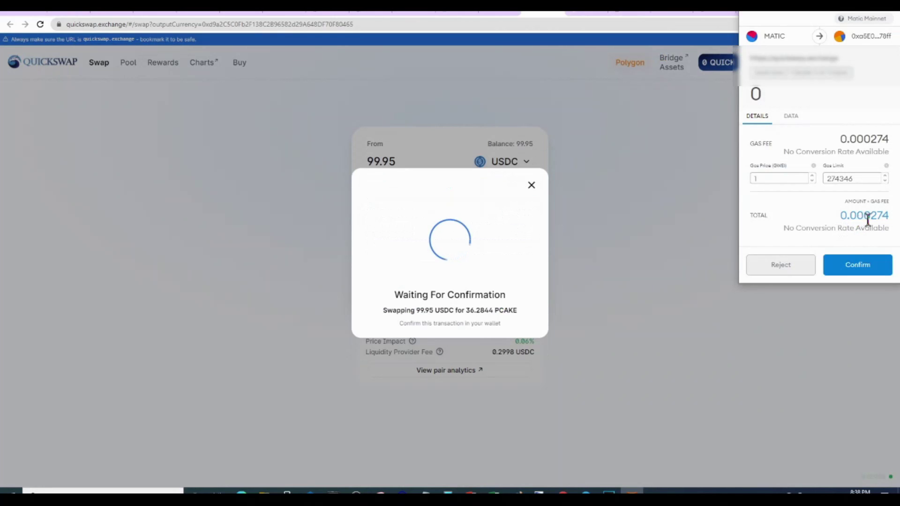
pyautogui.moveTo(840, 217); pyautogui.dragTo(892, 224)
pyautogui.hotkey('ctrl', 'c')
pyautogui.click(868, 265)
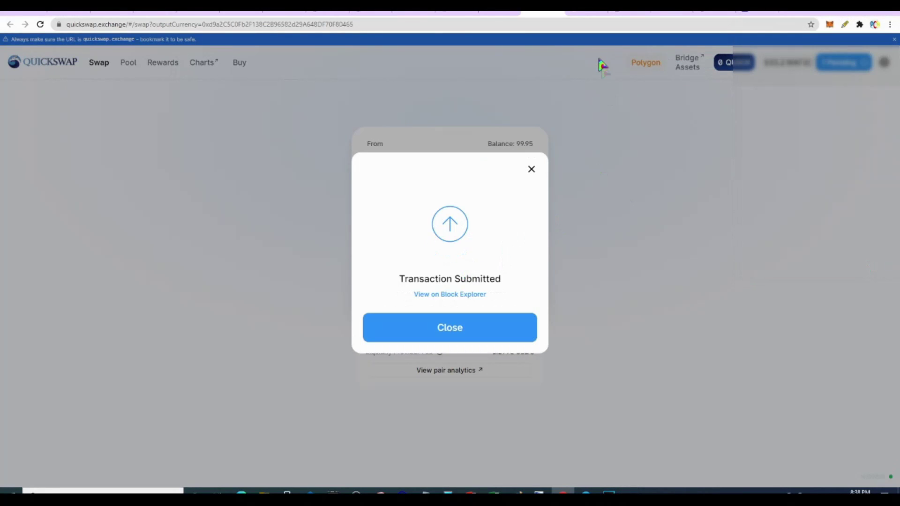
# Step: Convert the swap's gas fee of 0.000274 MATIC to US dollars in the CoinMarketCap converter
pyautogui.click(715, 15)
pyautogui.moveTo(289, 161); pyautogui.dragTo(220, 163)
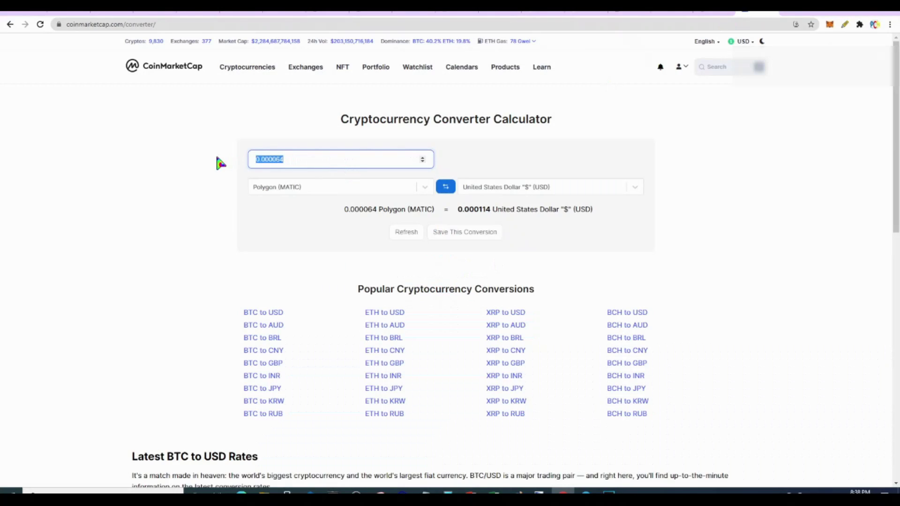
pyautogui.hotkey('ctrl', 'v')
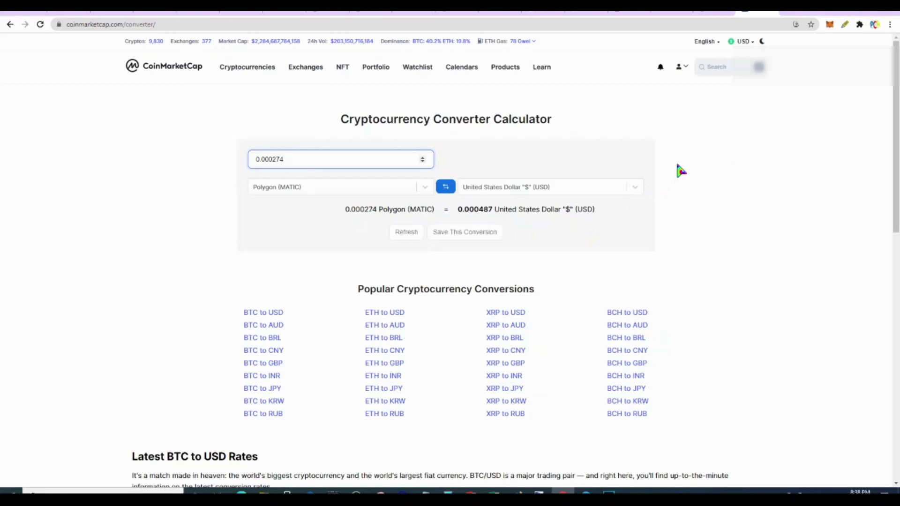
# Step: Return to QuickSwap, close the submission notice and swap the maximum 99.95 USDC for PCAKE again at the refreshed price
pyautogui.click(574, 7)
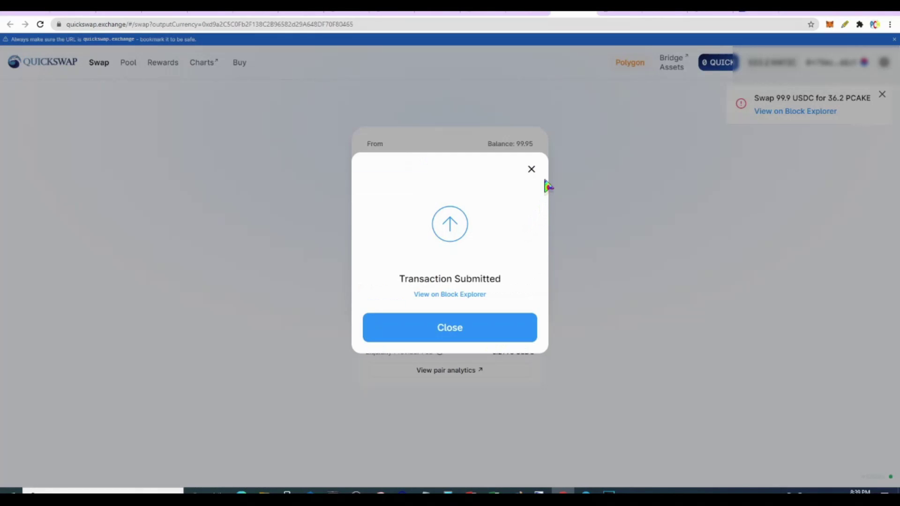
pyautogui.click(531, 169)
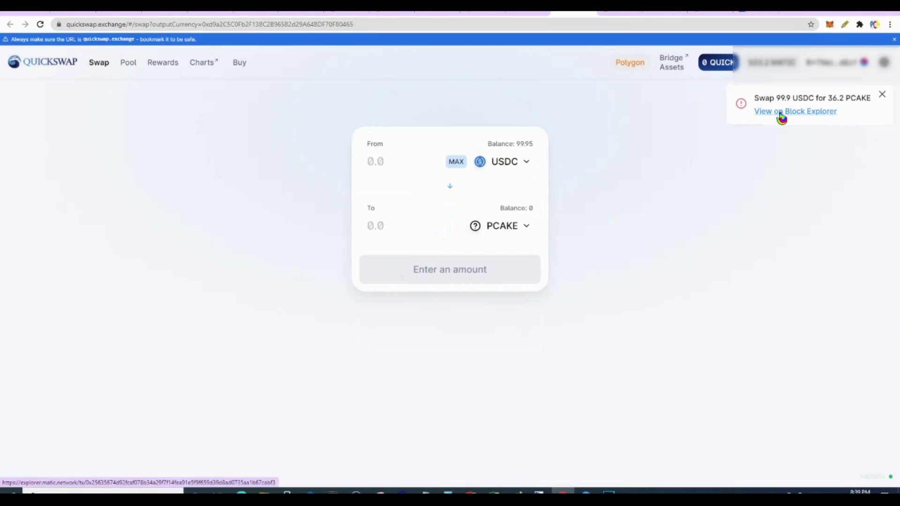
pyautogui.click(456, 162)
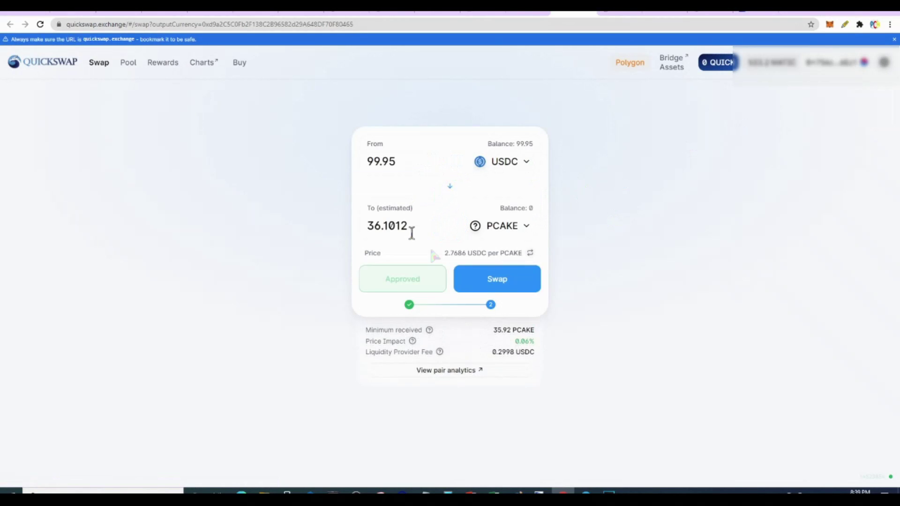
pyautogui.click(495, 277)
pyautogui.click(492, 336)
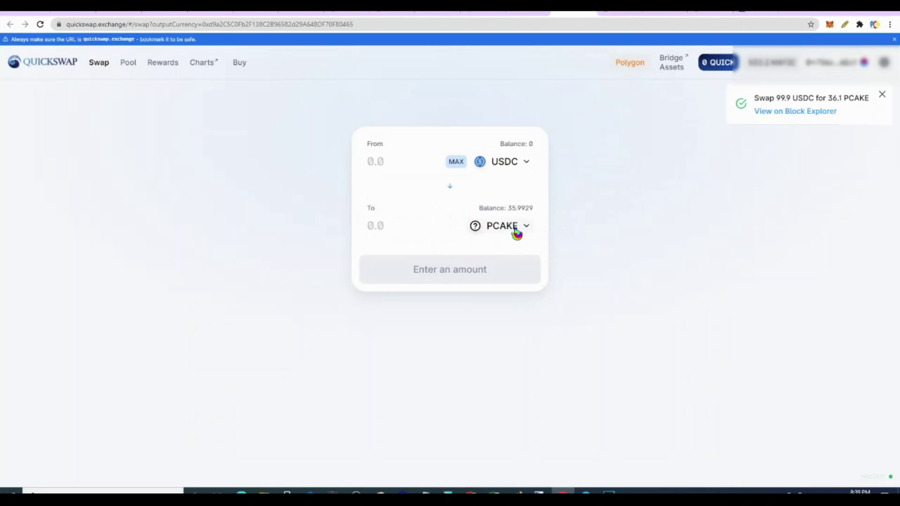
# Step: Switch to PolyCake's pools page, connect the wallet and approve the contract of the PCAKE pool
pyautogui.click(524, 13)
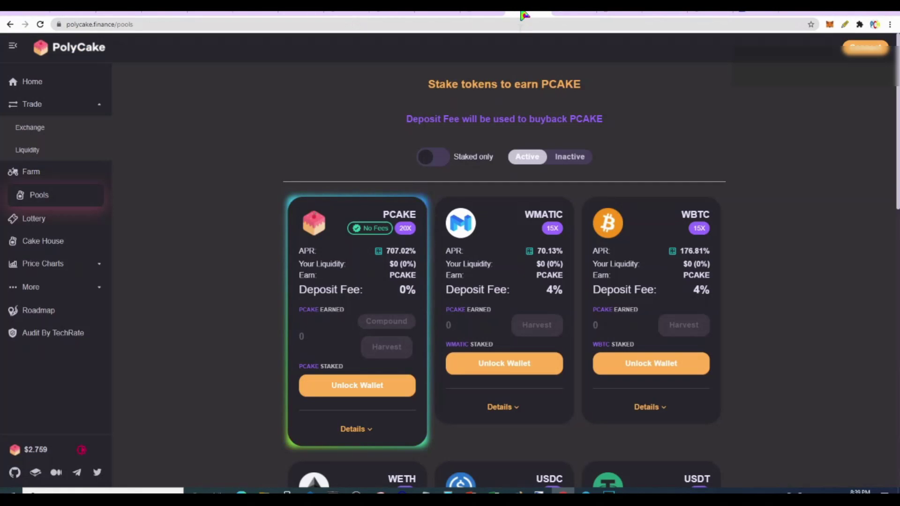
pyautogui.click(866, 49)
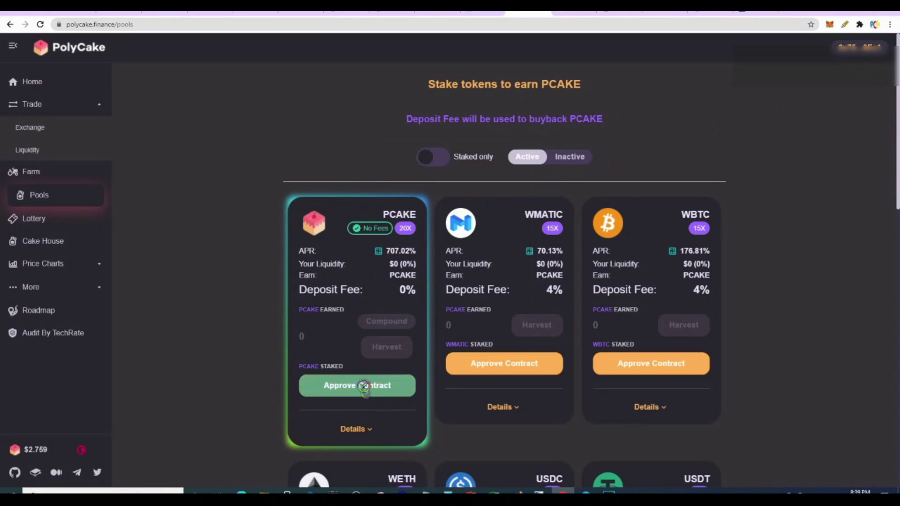
pyautogui.click(363, 386)
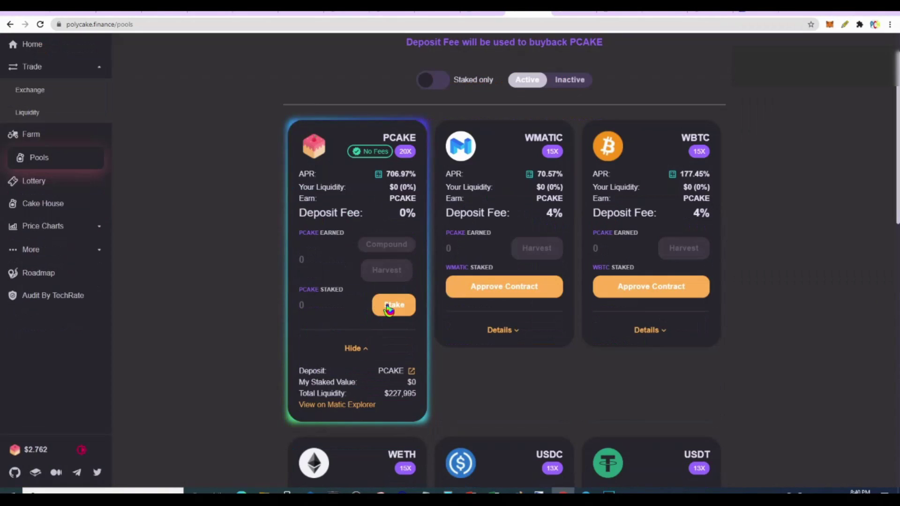
# Step: Stake the maximum available amount of about 35.99 PCAKE in the PCAKE pool
pyautogui.click(390, 307)
pyautogui.click(515, 265)
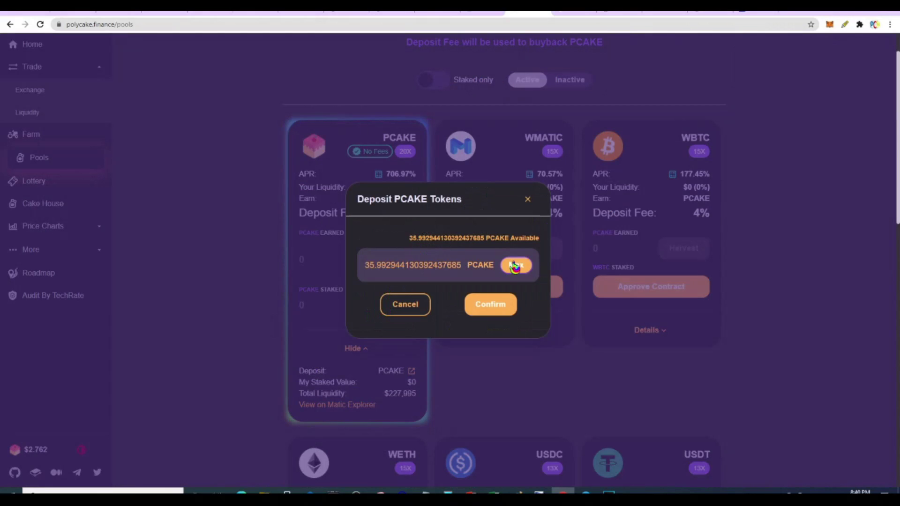
pyautogui.click(489, 307)
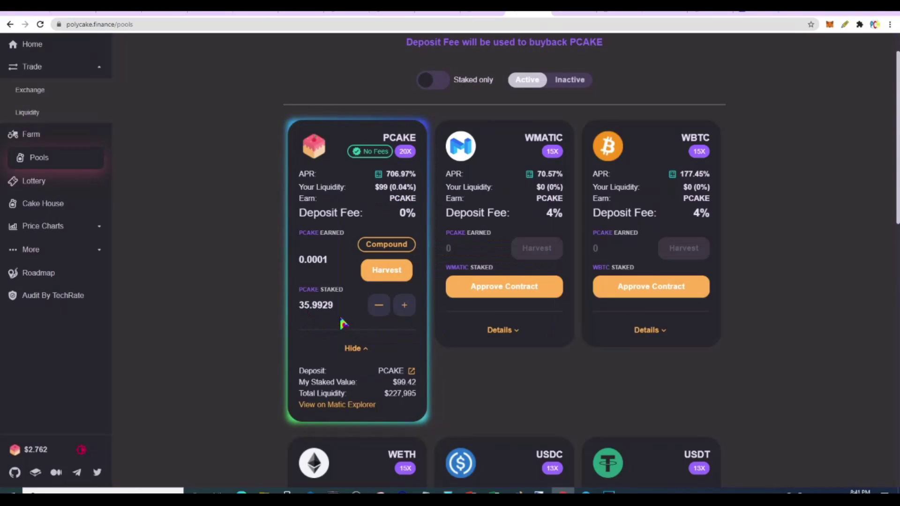
# Step: Browse DappRadar's ranking of top Polygon dapps and open PolyZap in a new tab
pyautogui.hotkey('ctrl', 'shift', 'Tab')
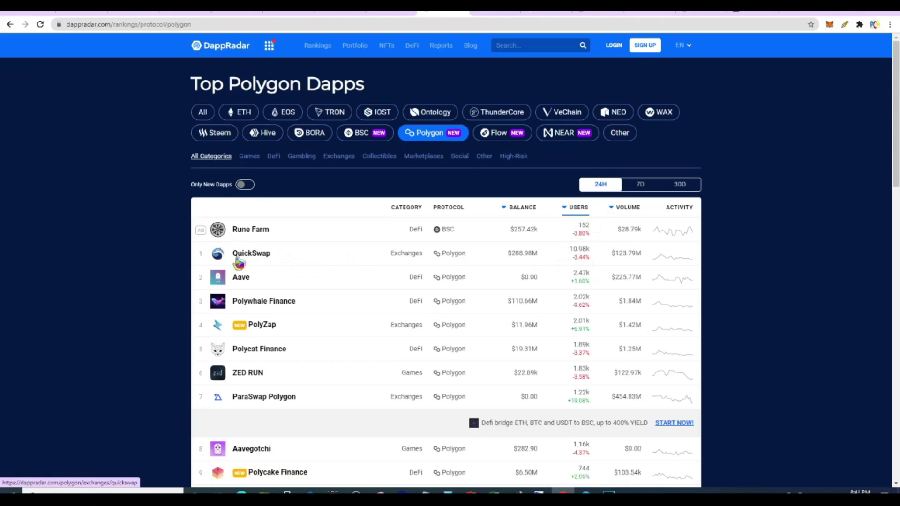
pyautogui.scroll(-2, 277, 223)
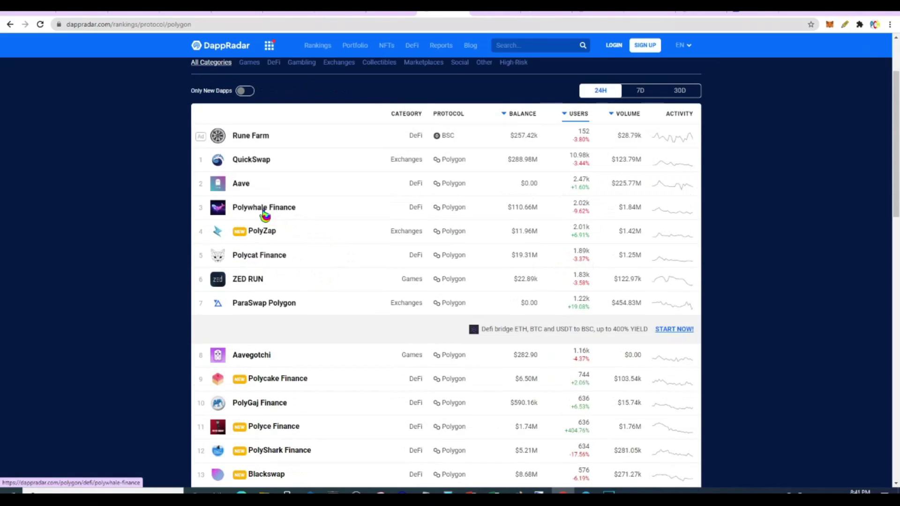
pyautogui.rightClick(265, 236)
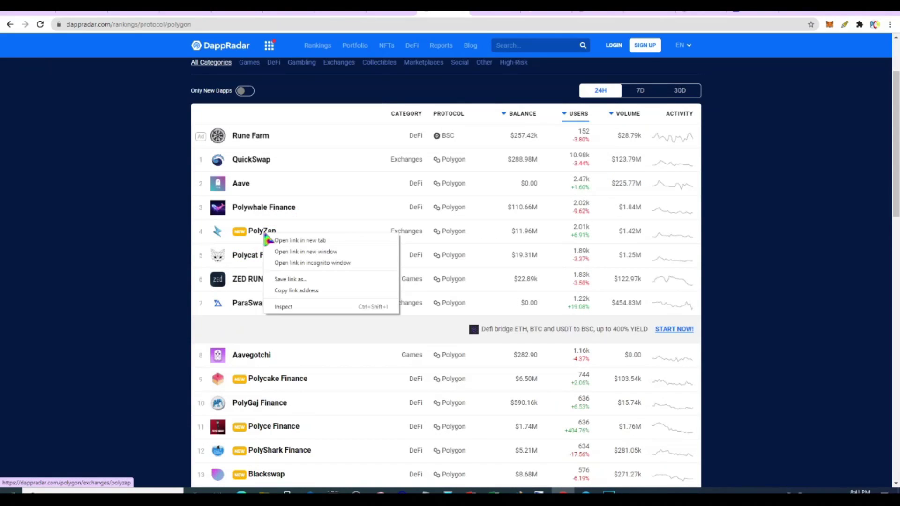
pyautogui.click(278, 240)
pyautogui.scroll(-3, 293, 438)
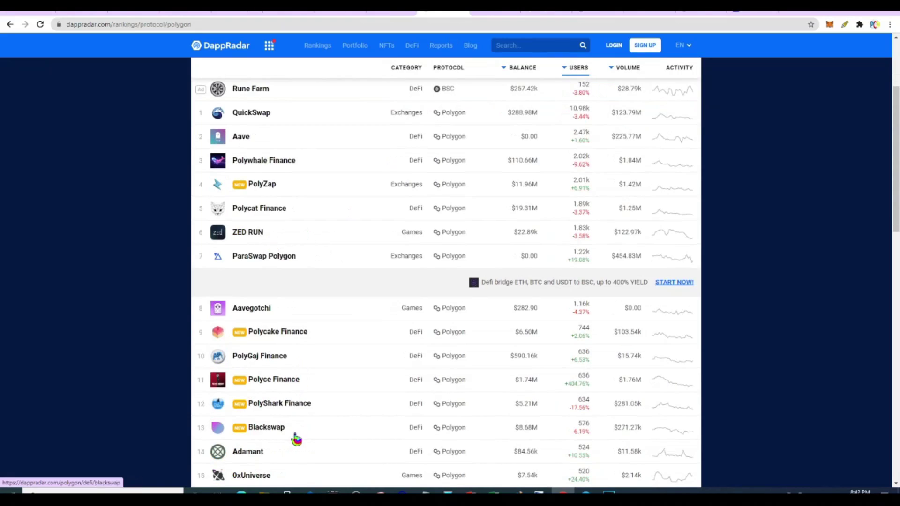
pyautogui.scroll(-3, 331, 423)
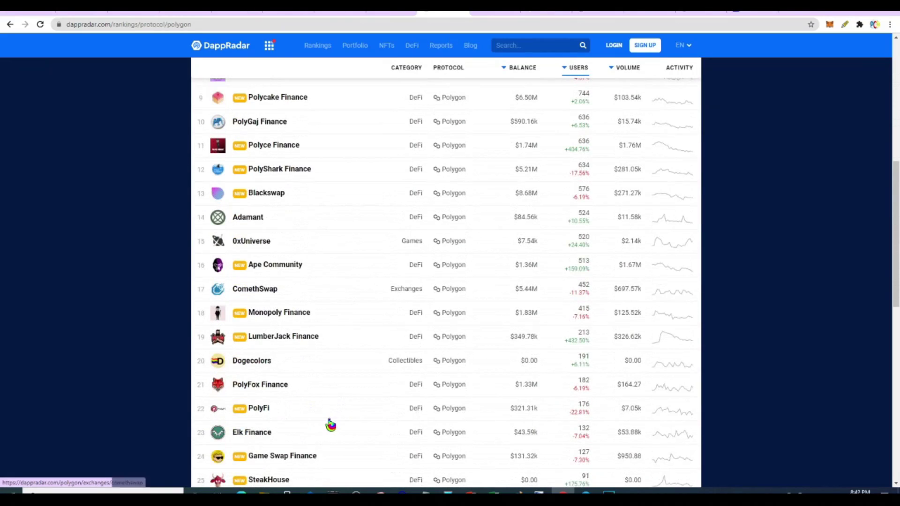
pyautogui.scroll(3, 315, 430)
pyautogui.scroll(5, 318, 425)
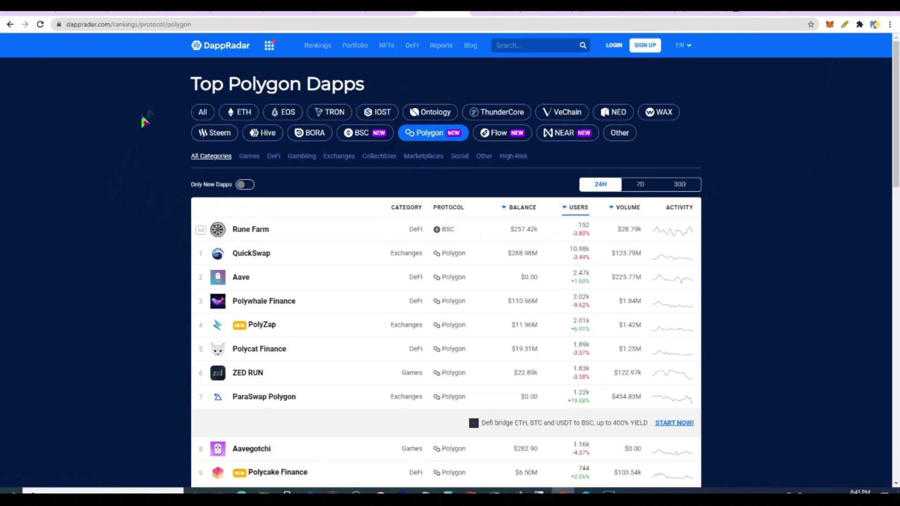
# Step: Review the cross-chain bridge form on xPollinate and the USDC to PCAKE swap page on QuickSwap
pyautogui.click(237, 13)
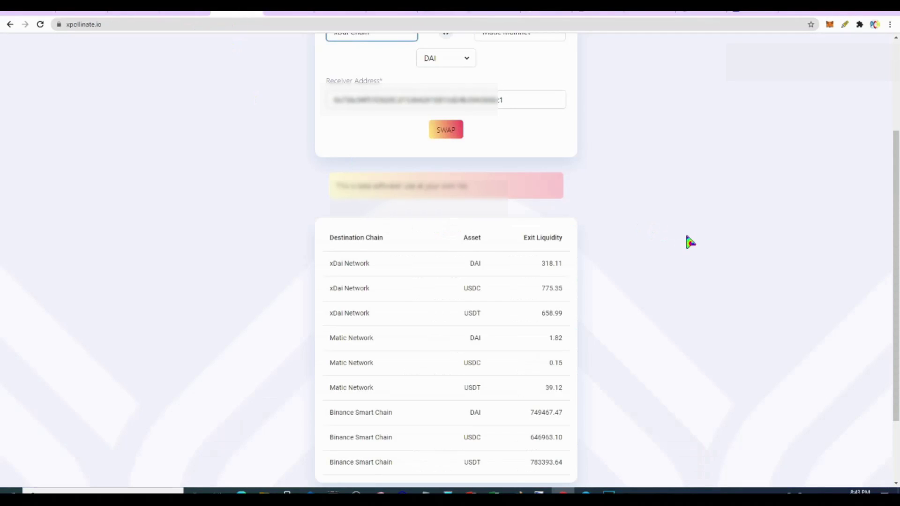
pyautogui.scroll(2, 690, 242)
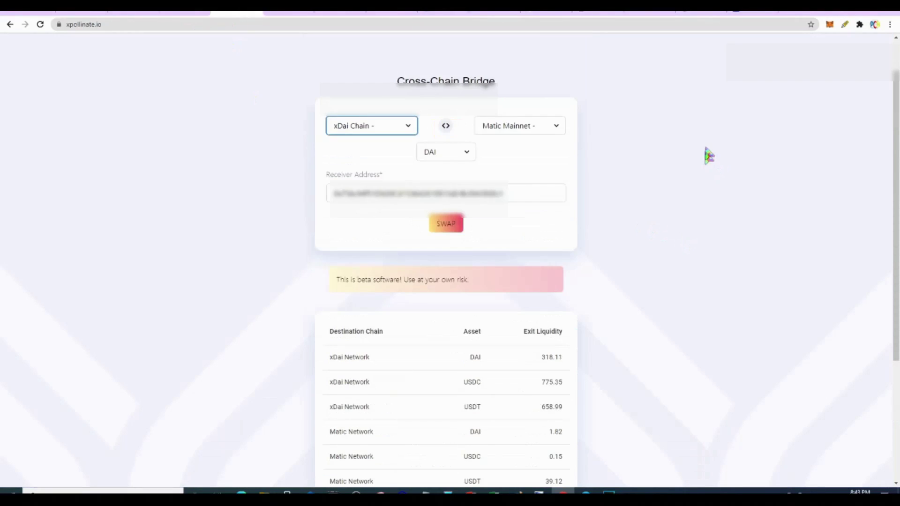
pyautogui.click(534, 14)
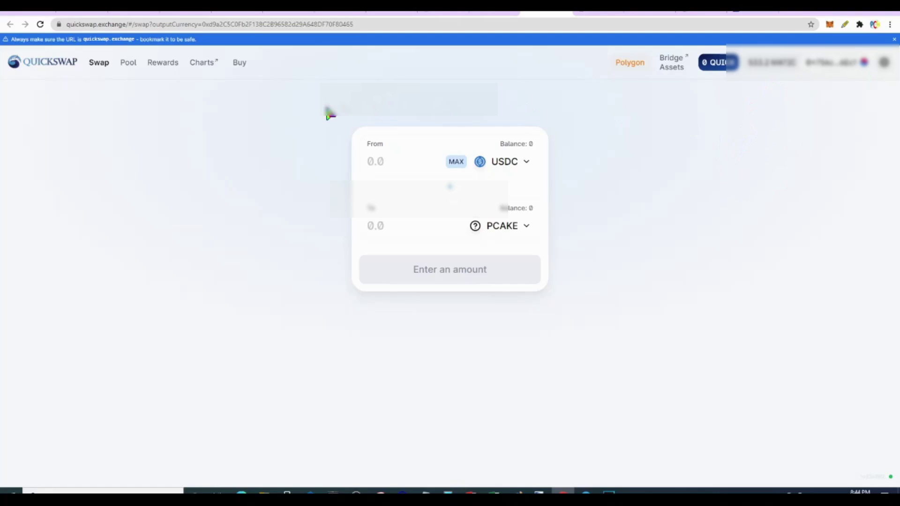
# Step: Return to xPollinate, set the bridge's source chain to Binance Smart Chain and check the asset choices, keeping DAI
pyautogui.click(238, 13)
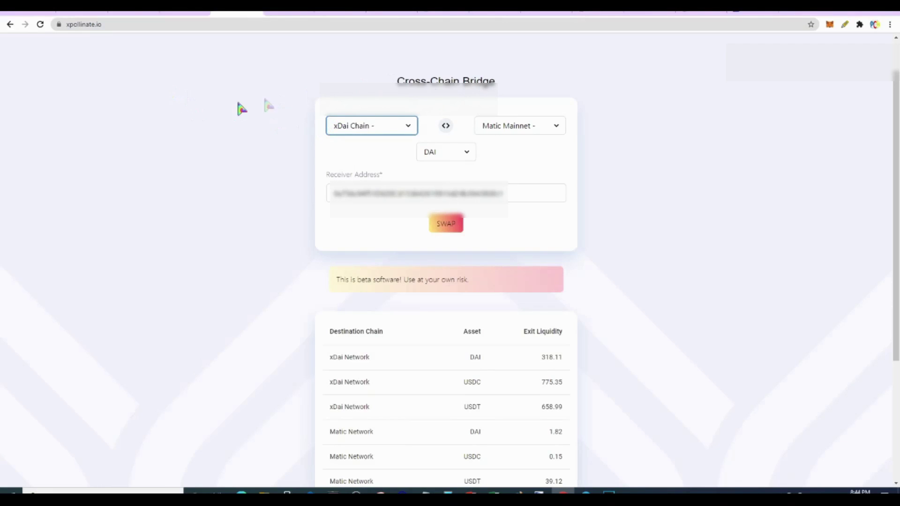
pyautogui.click(362, 127)
pyautogui.click(359, 162)
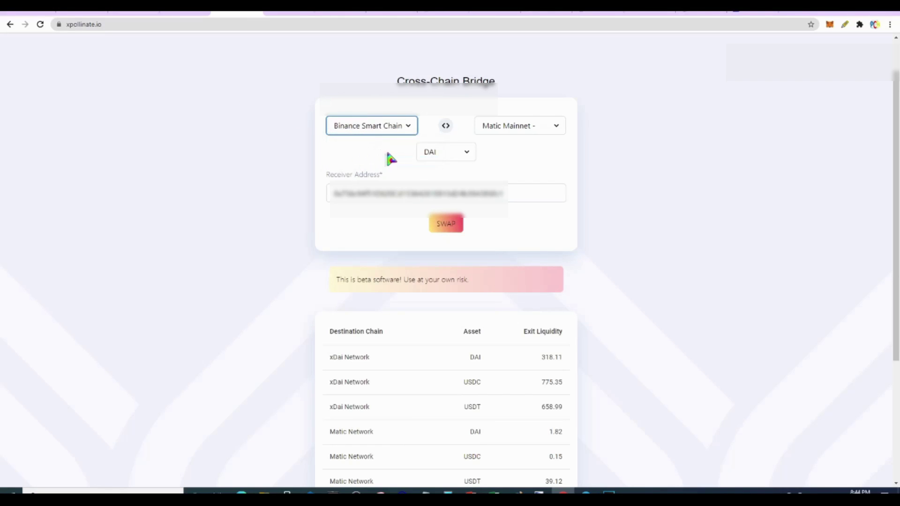
pyautogui.click(454, 155)
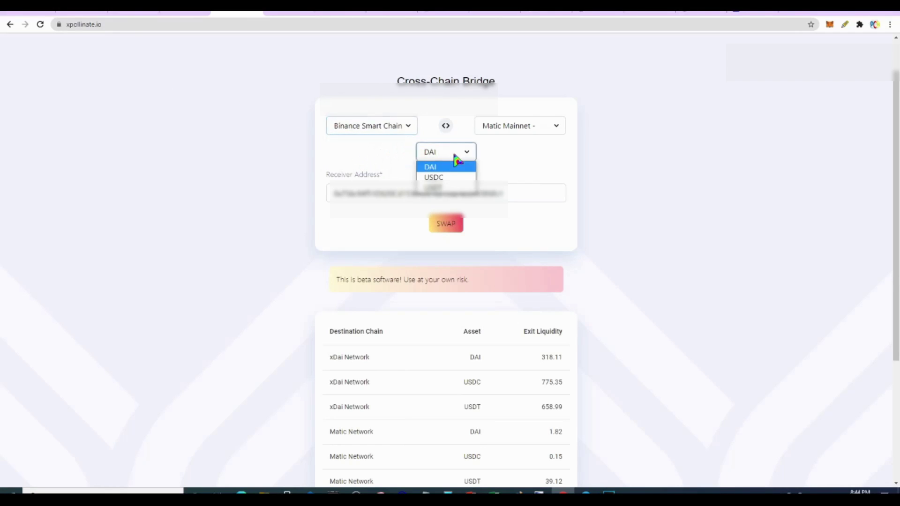
pyautogui.click(590, 168)
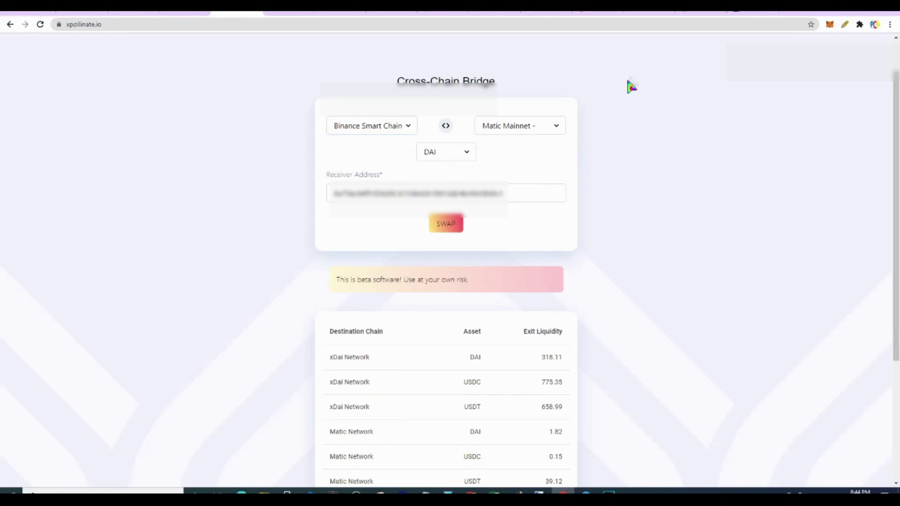